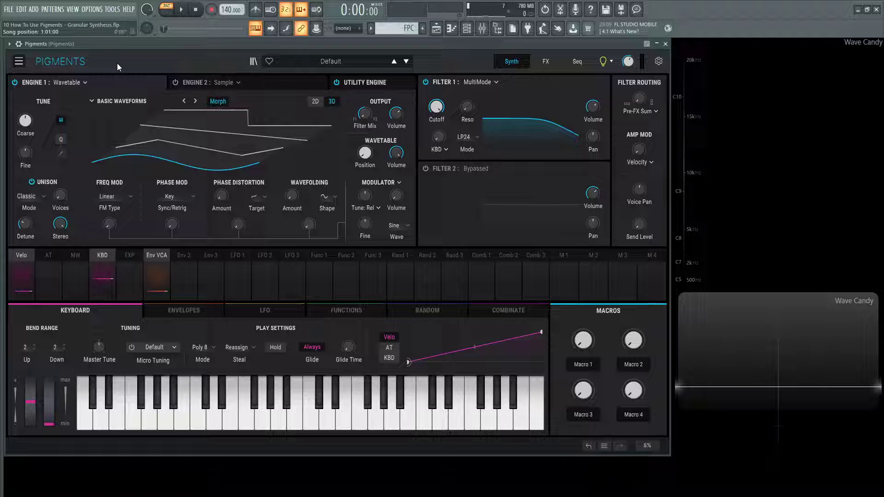
Set Engine 1 to the Sample type and adjust the synth's master volume
left_click(19, 61)
left_click(106, 84)
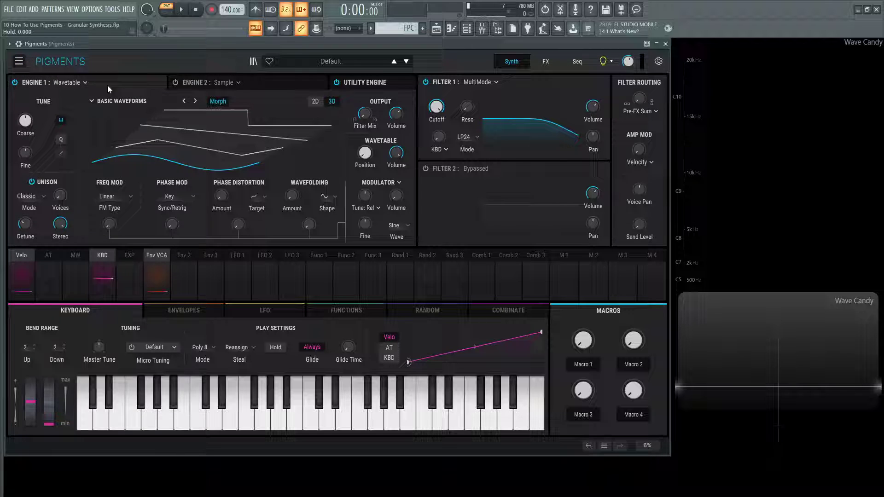
left_click(67, 86)
left_click(141, 116)
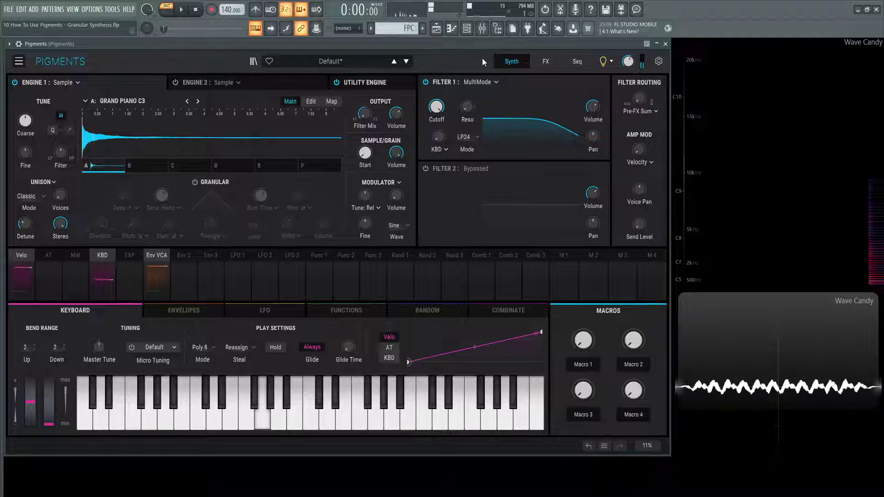
left_click_drag(628, 61, 628, 55)
scroll(626, 64, "up", 2)
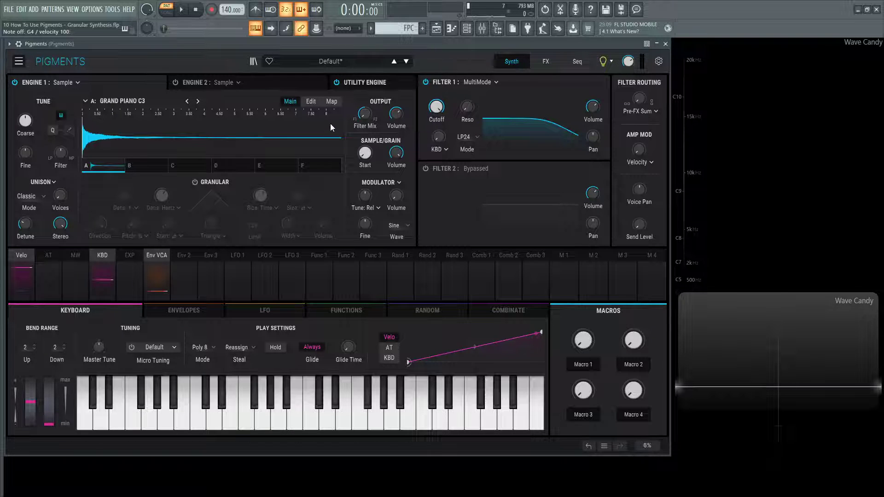
Enable the Granular section of Engine 1 and bring its Width, random pitch and random start down to zero
key("b")
key("b")
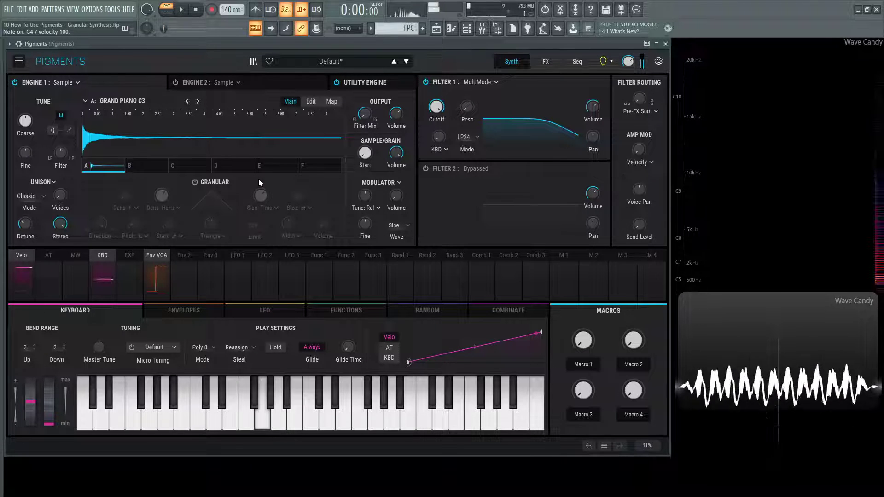
left_click(195, 182)
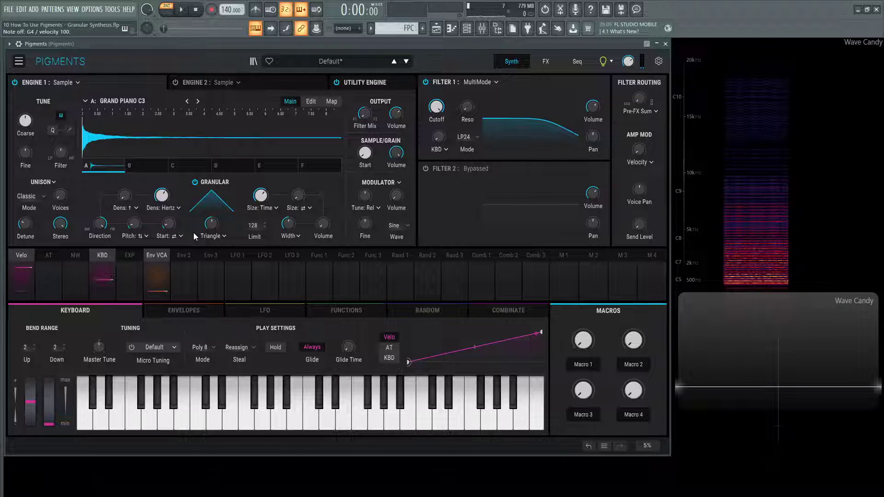
left_click_drag(291, 226, 291, 267)
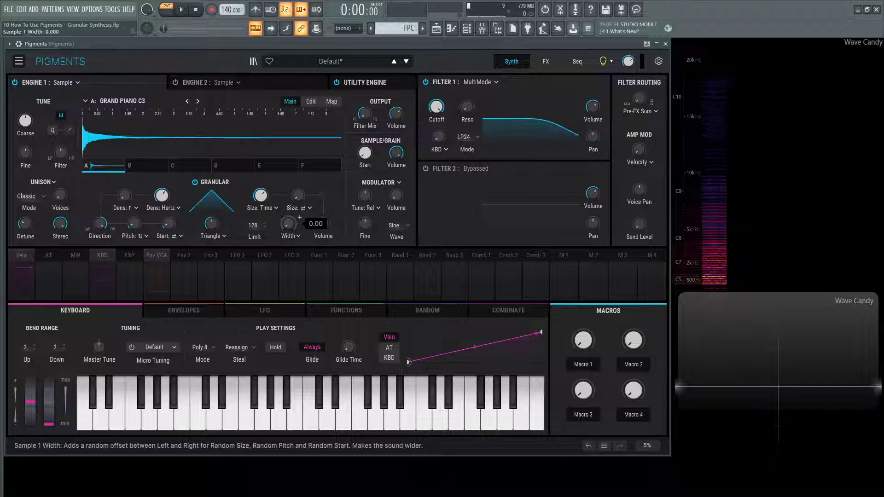
left_click_drag(170, 225, 171, 244)
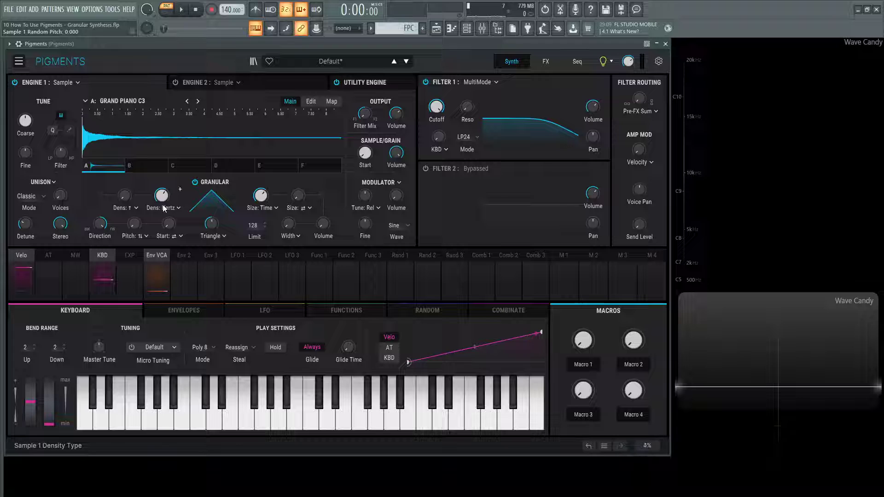
Audition a held G4 note while varying the grain density, raising it to 35.0 Hz and lowering it to 2.98 Hz
left_click_drag(163, 197, 163, 213)
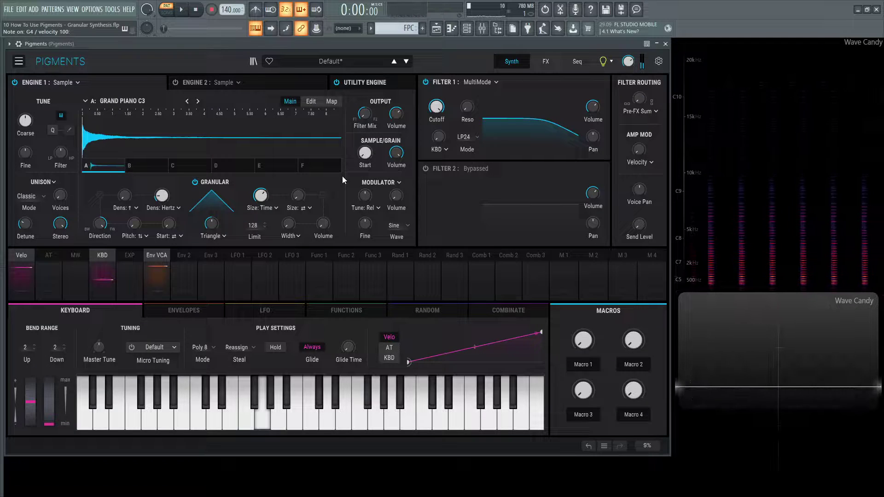
mouse_move(165, 199)
left_click_drag(165, 199, 165, 184)
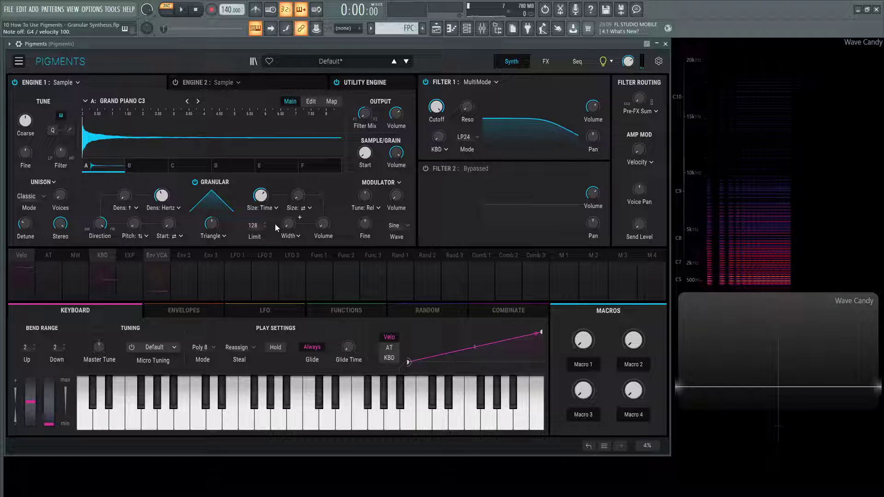
key("b")
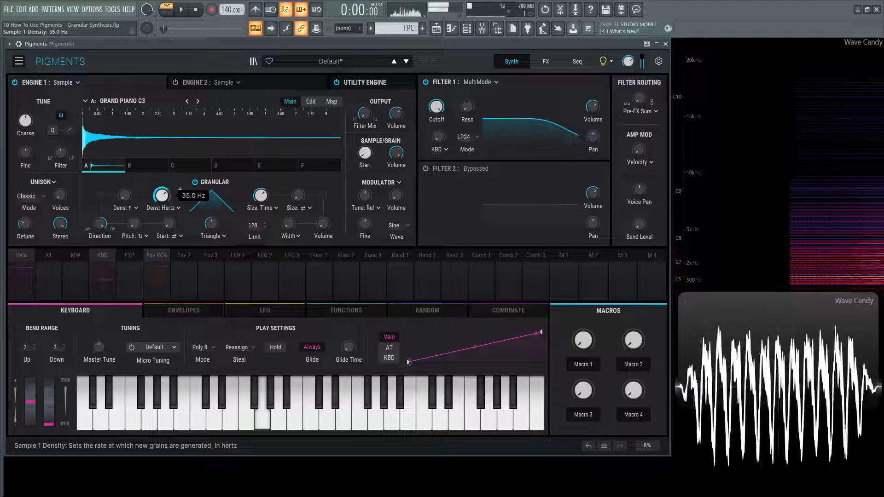
scroll(180, 189, "down", 3)
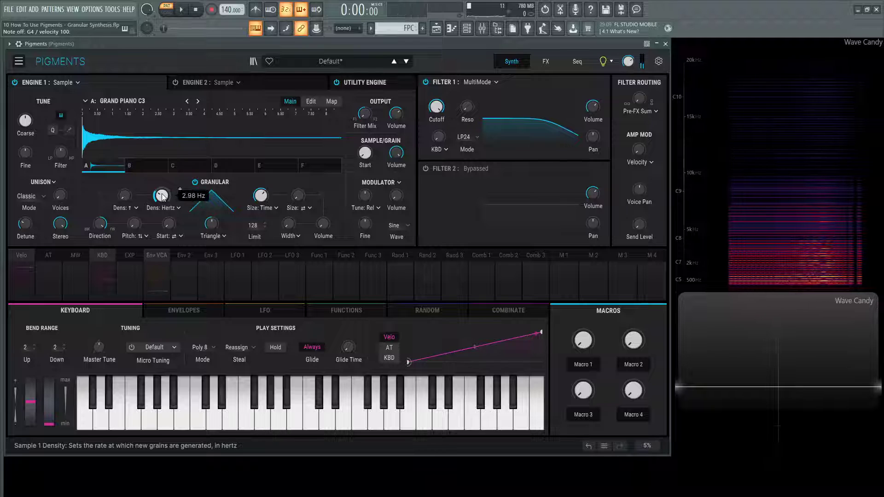
Switch the grain density type to Sync at 1/8 and audition a note against the running project tempo
left_click(176, 208)
left_click(148, 237)
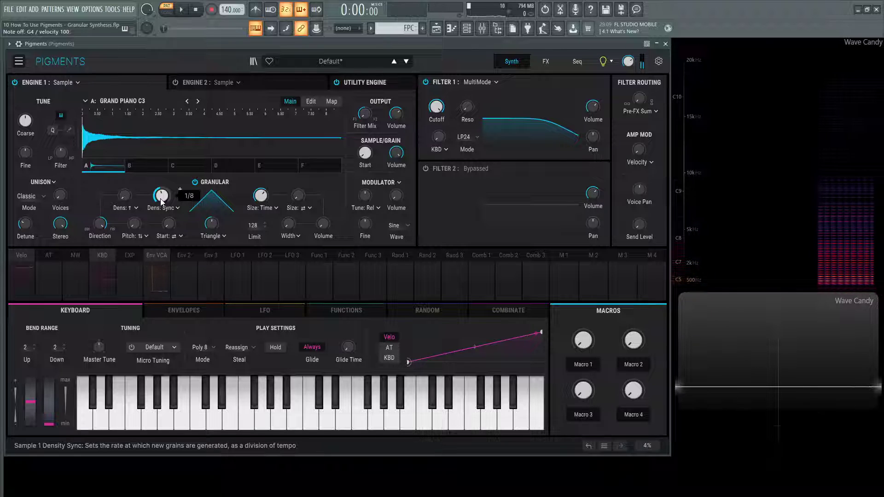
key("space")
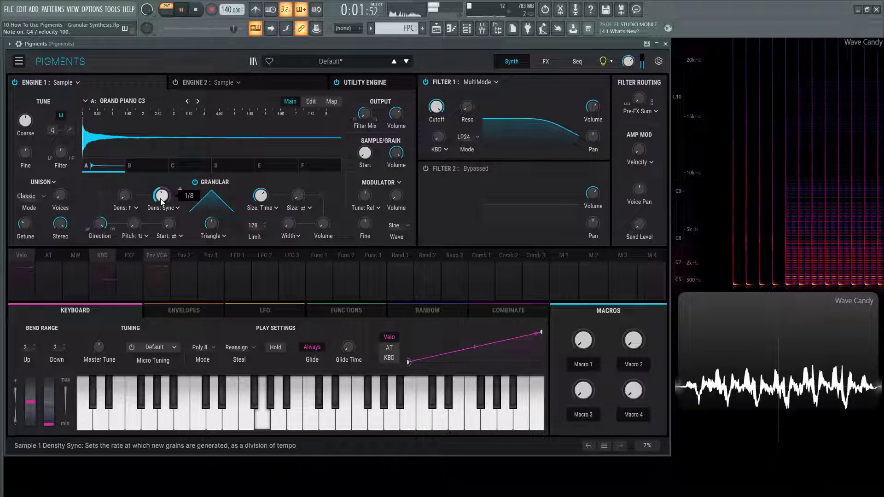
key("space")
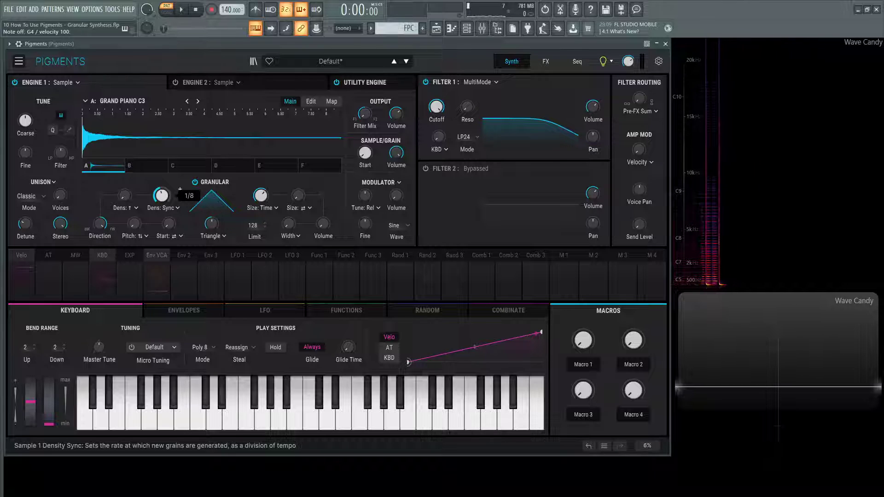
left_click_drag(161, 199, 161, 198)
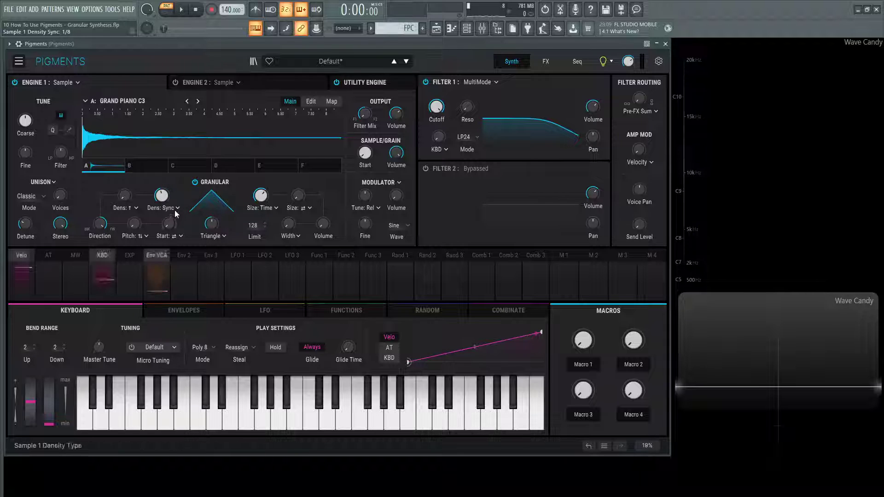
Try the Sync Triplets and Sync Dotted density types, finishing on Hertz
left_click(176, 209)
left_click(185, 237)
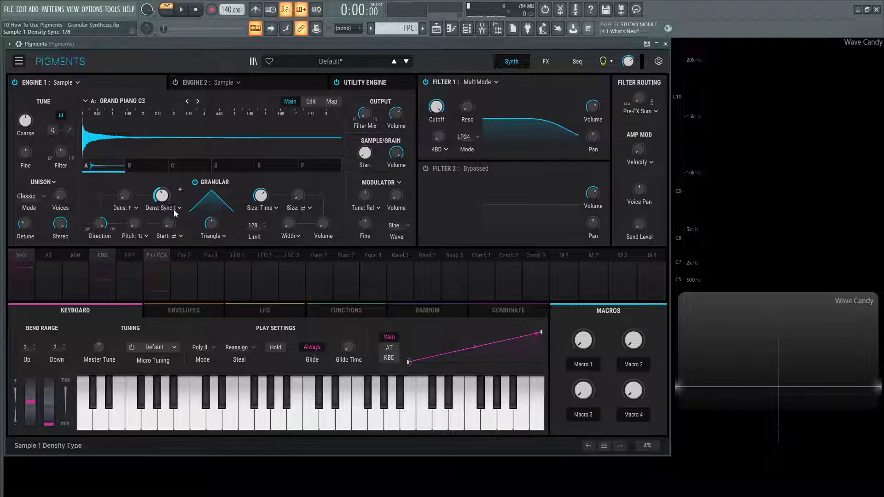
left_click(176, 208)
left_click(231, 237)
left_click(174, 209)
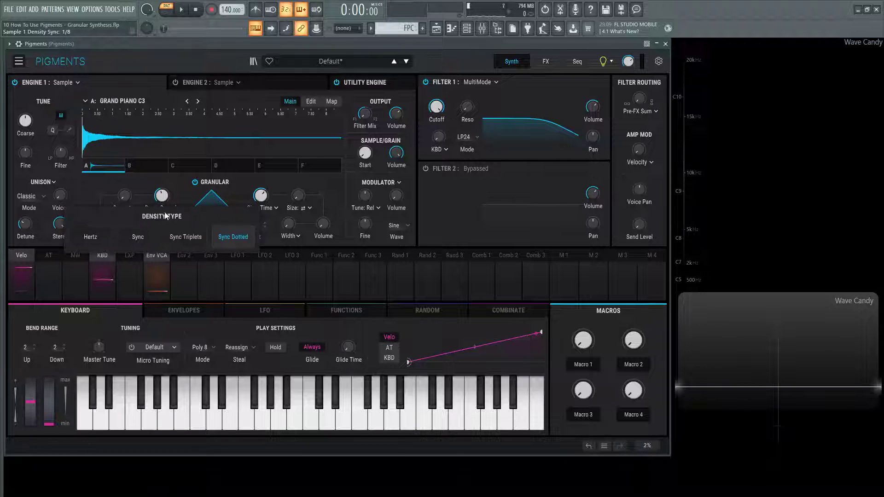
left_click(104, 232)
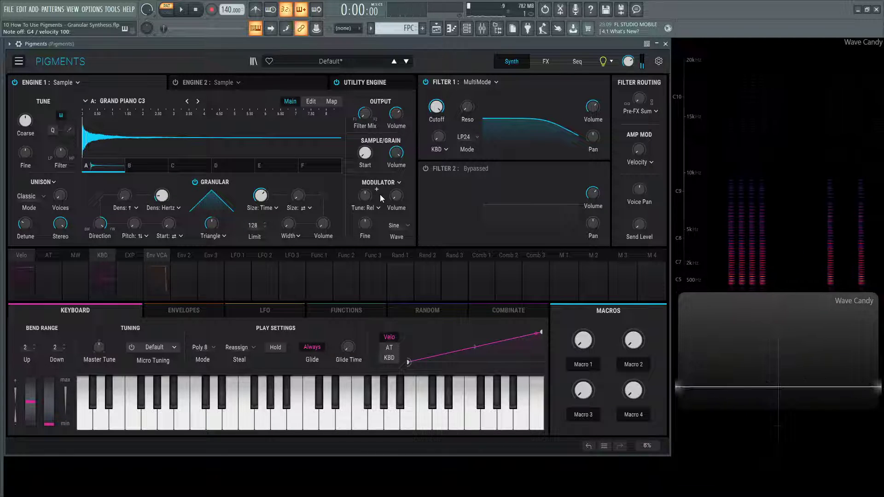
Audition shorter and longer grain durations by lowering the grain size to 63.3 ms and raising it again
mouse_move(358, 200)
mouse_move(263, 197)
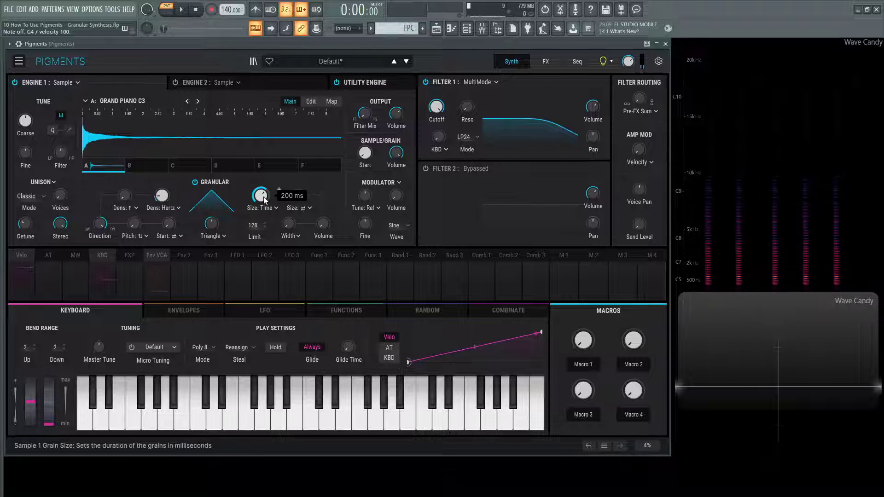
left_click_drag(263, 197, 264, 214)
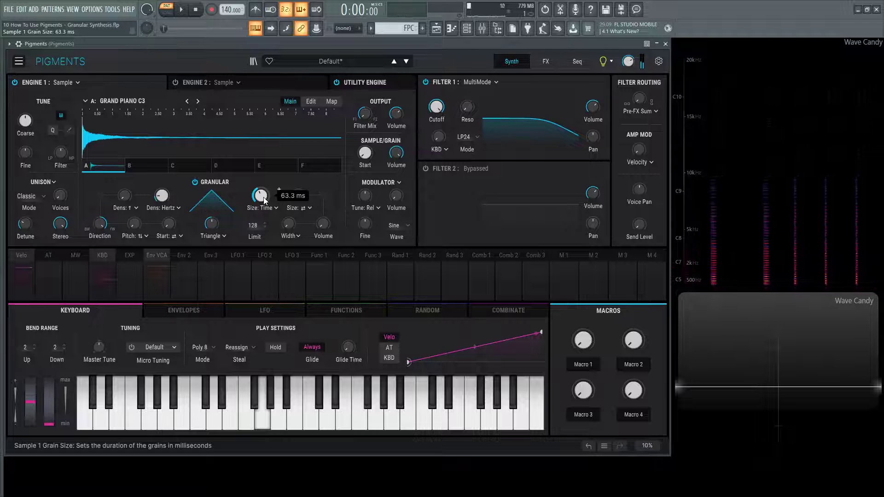
left_click_drag(263, 197, 264, 162)
Try the Sync, Sync Triplets and Sync Dotted grain size modes in turn, finishing on Ratio
left_click(272, 208)
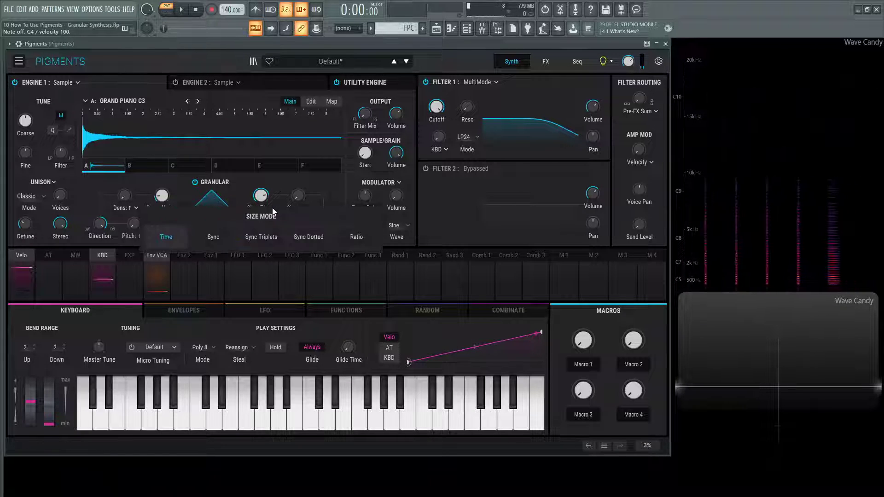
left_click(213, 236)
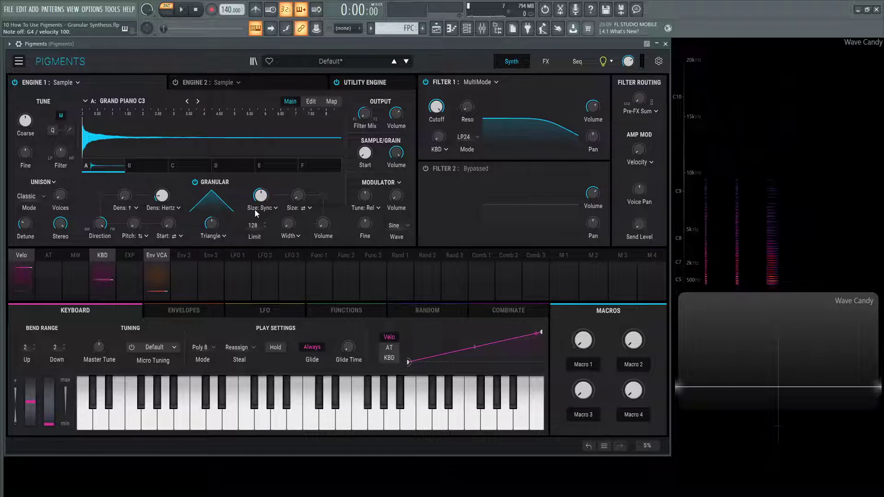
left_click(274, 208)
left_click(261, 236)
left_click(273, 216)
left_click(309, 237)
left_click(278, 212)
left_click(354, 237)
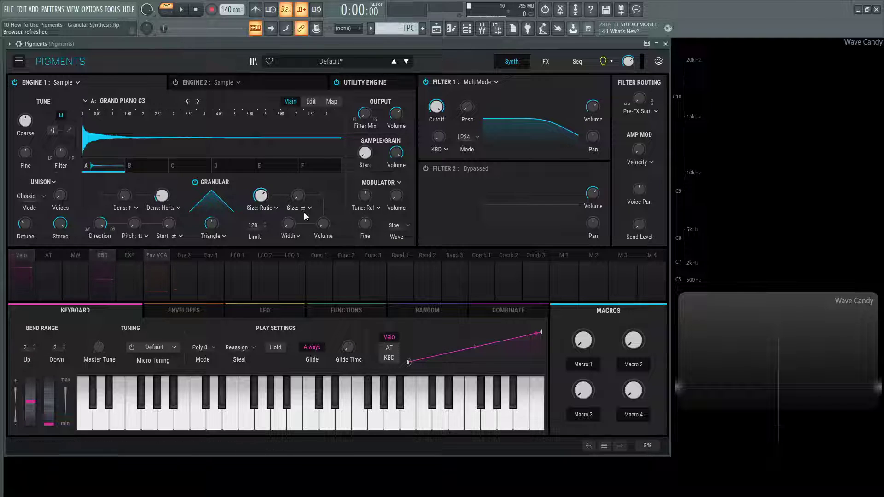
Audition the Ratio grain size while raising the density and bringing it back to 7.46 Hz
mouse_move(166, 201)
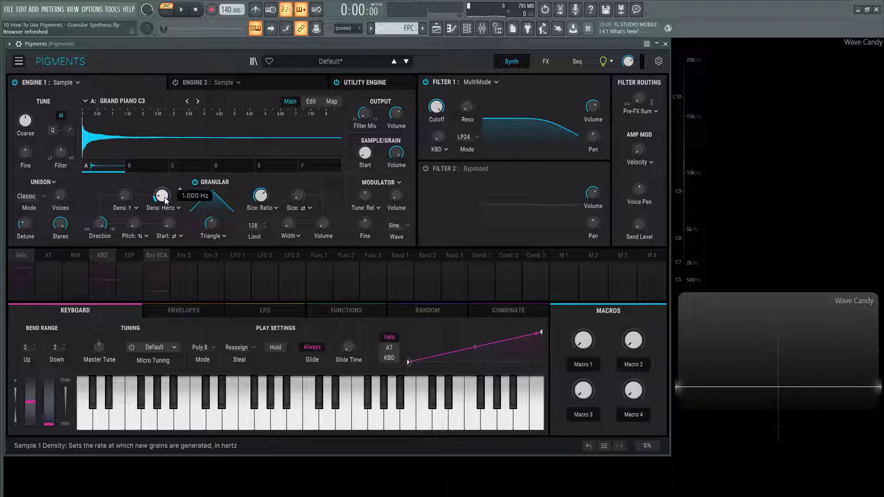
key("b")
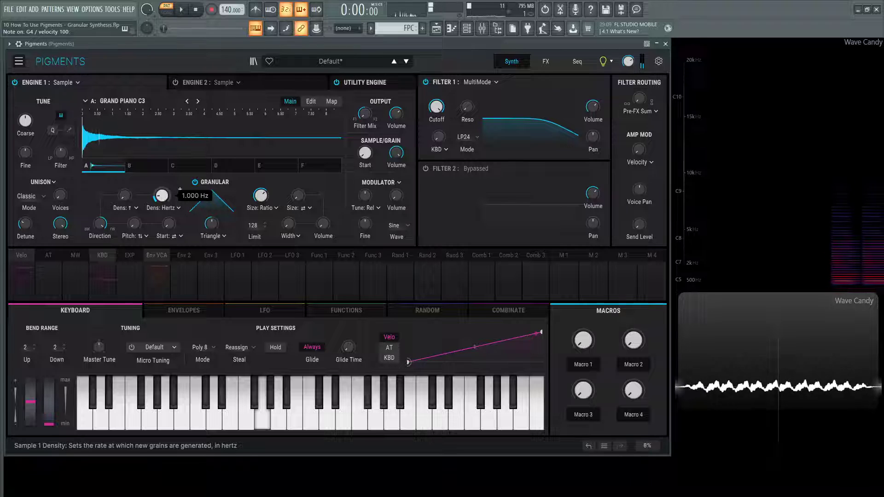
left_click_drag(162, 195, 161, 173)
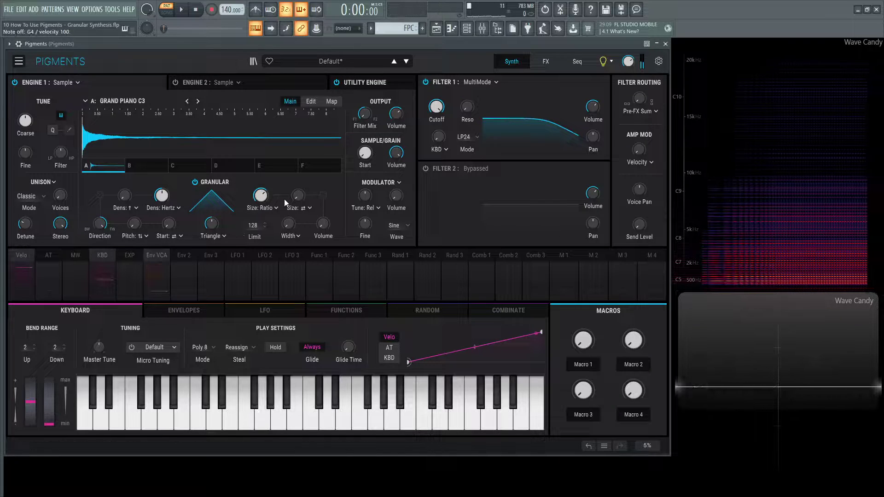
mouse_move(259, 197)
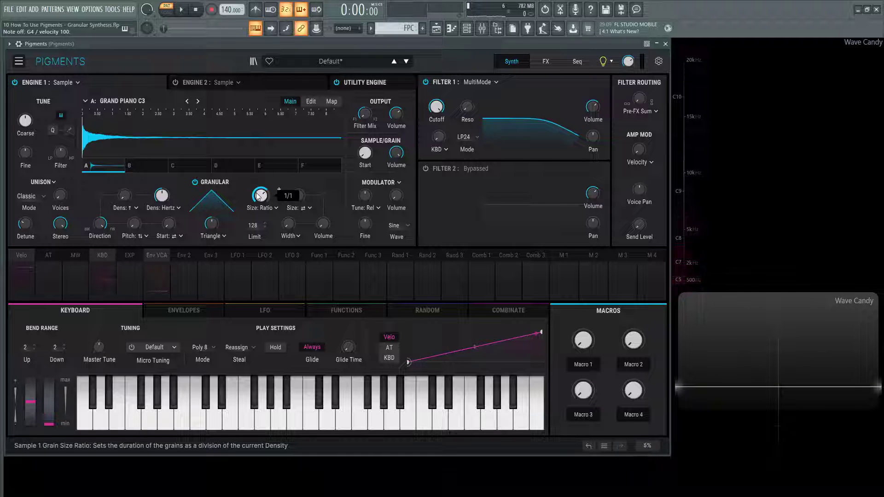
left_click_drag(161, 195, 162, 202)
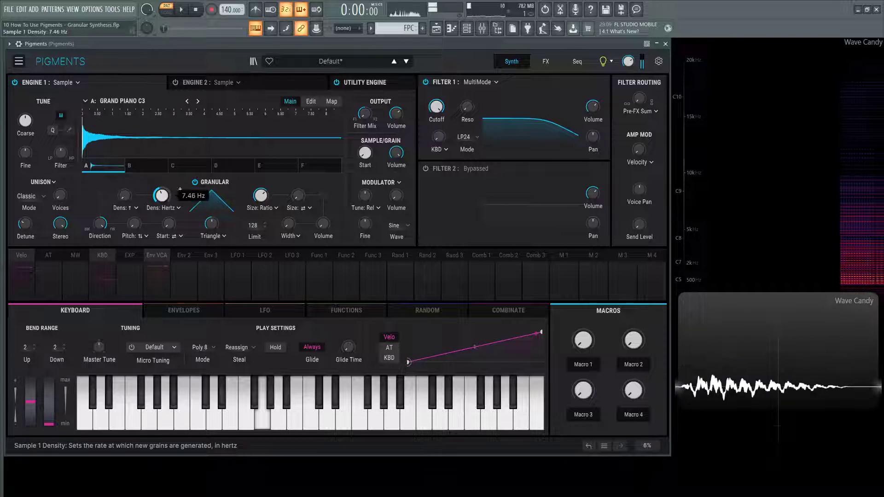
Set the grain size mode to Time and the grain density to 1.000 Hz
left_click(273, 208)
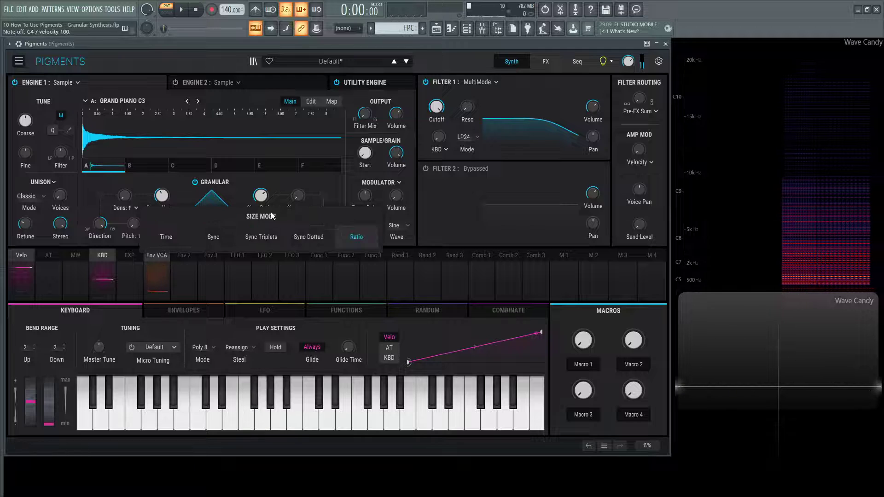
left_click(172, 237)
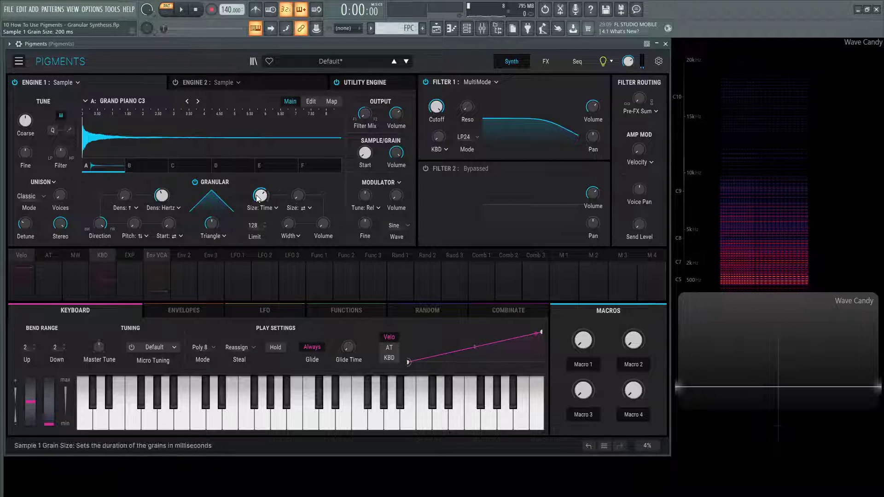
left_click_drag(162, 195, 162, 205)
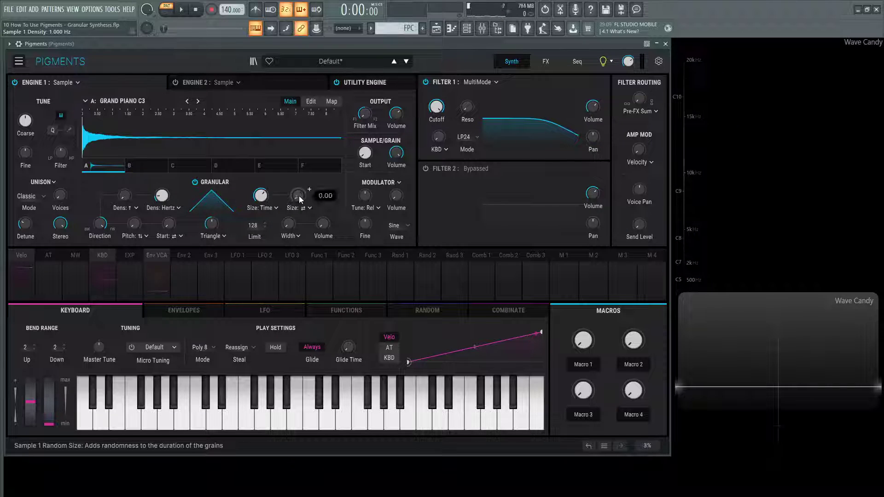
Set the Random Size Dispersion of the grains to Longer and audition a note
left_click(311, 207)
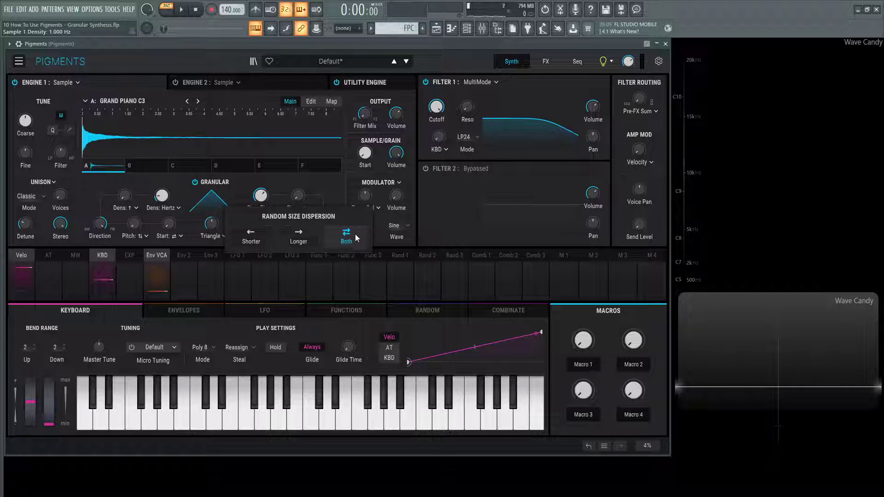
left_click(331, 178)
left_click(308, 210)
left_click(328, 185)
left_click(308, 210)
left_click(306, 233)
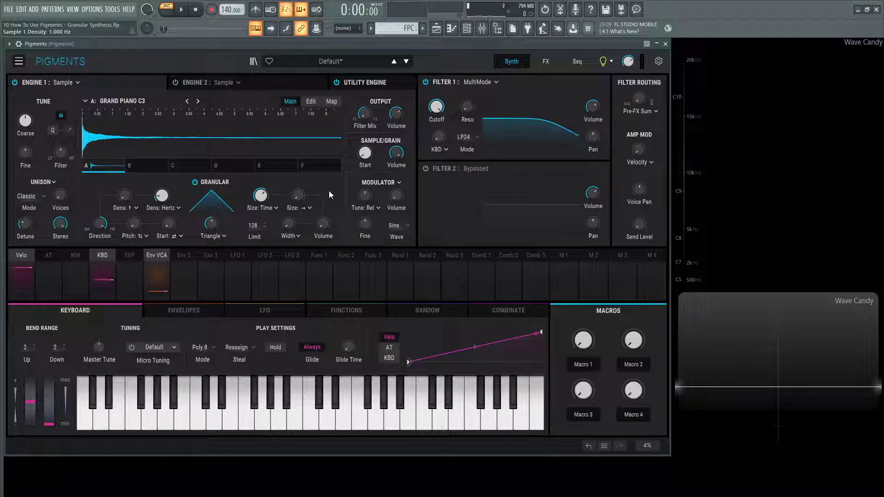
key("b")
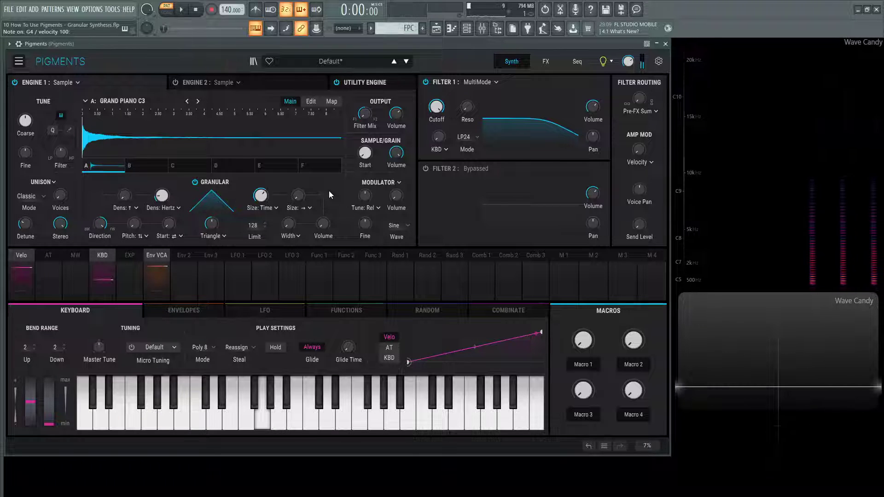
With the Longer dispersion kept, raise the random grain size to maximum and audition a note
left_click(309, 208)
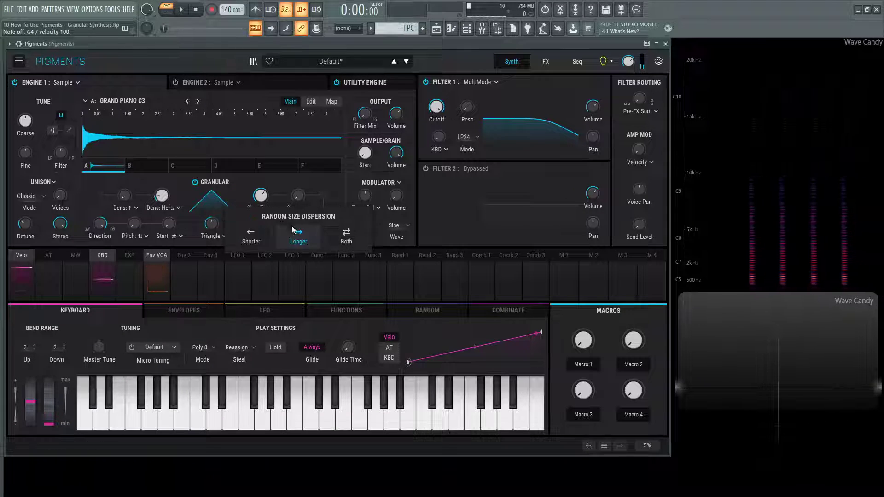
left_click(322, 183)
mouse_move(298, 197)
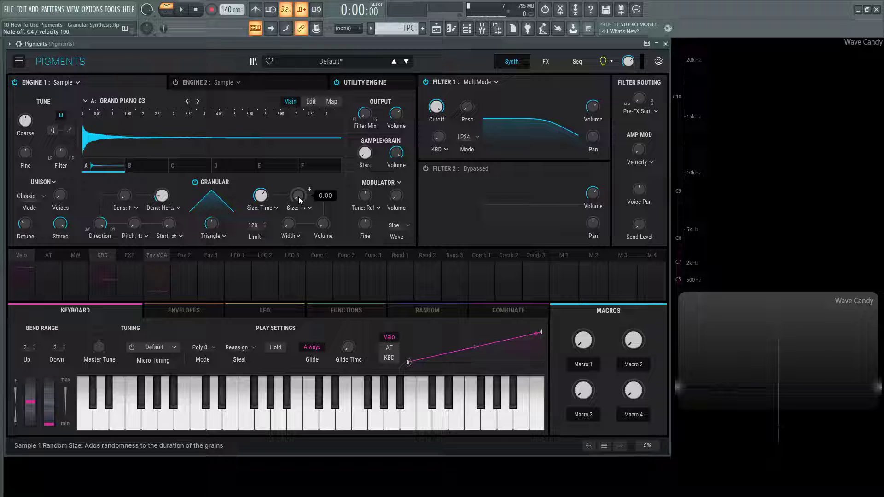
key("b")
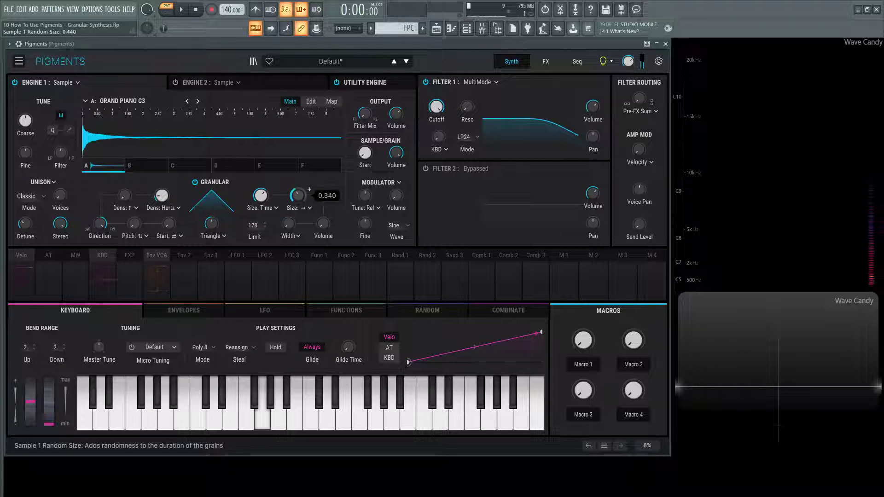
left_click_drag(298, 196, 298, 159)
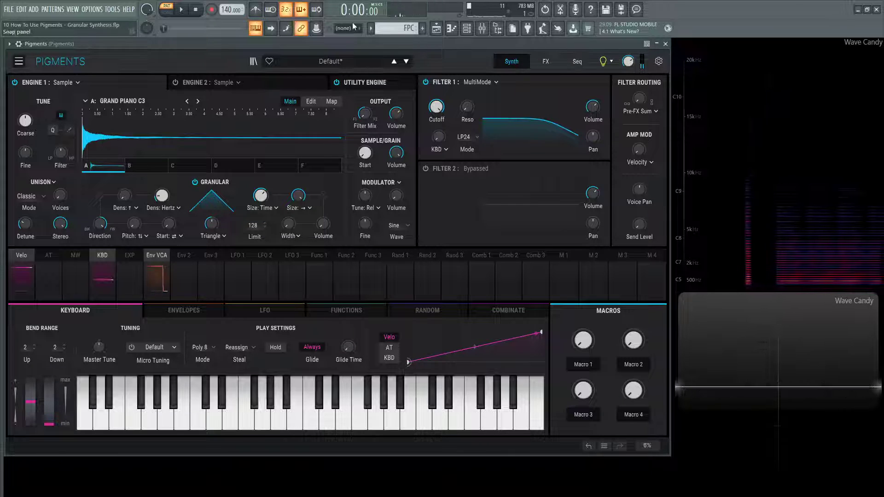
Set the Random Size Dispersion to Shorter and audition a note with the 200 ms grain size
left_click(303, 208)
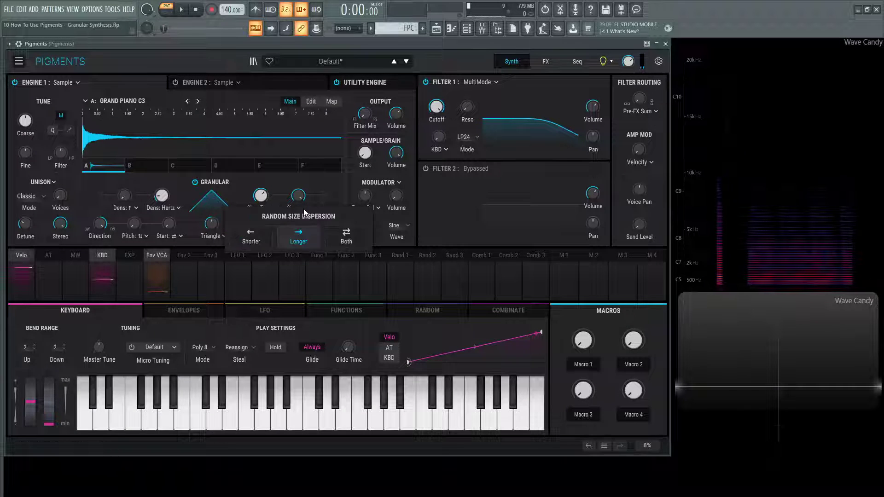
left_click(260, 238)
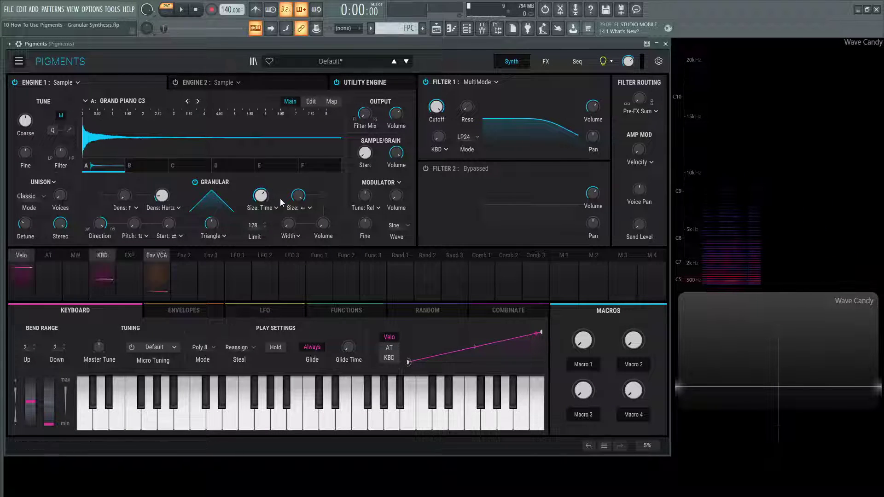
mouse_move(256, 197)
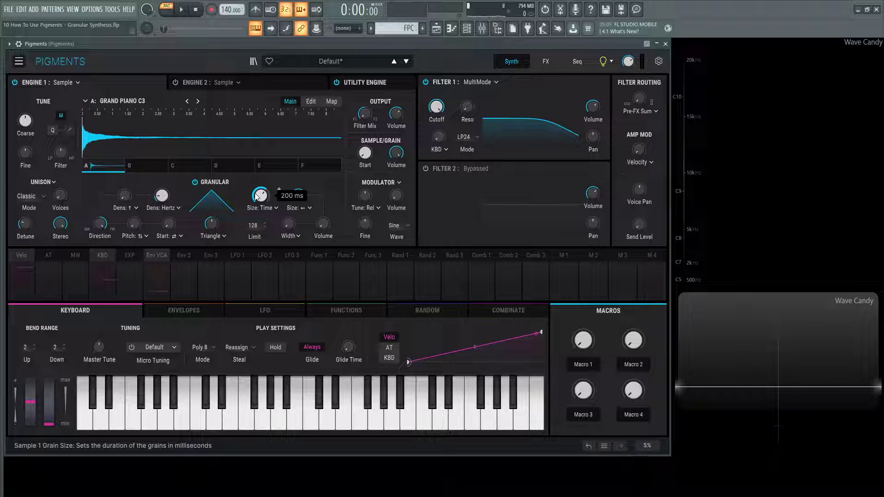
key("b")
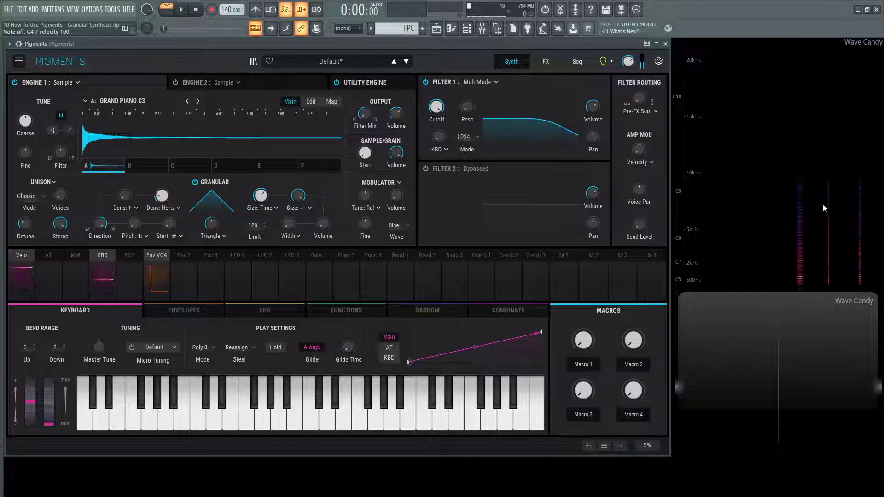
Set the Random Size Dispersion to Both and audition a note
left_click(300, 208)
left_click(354, 235)
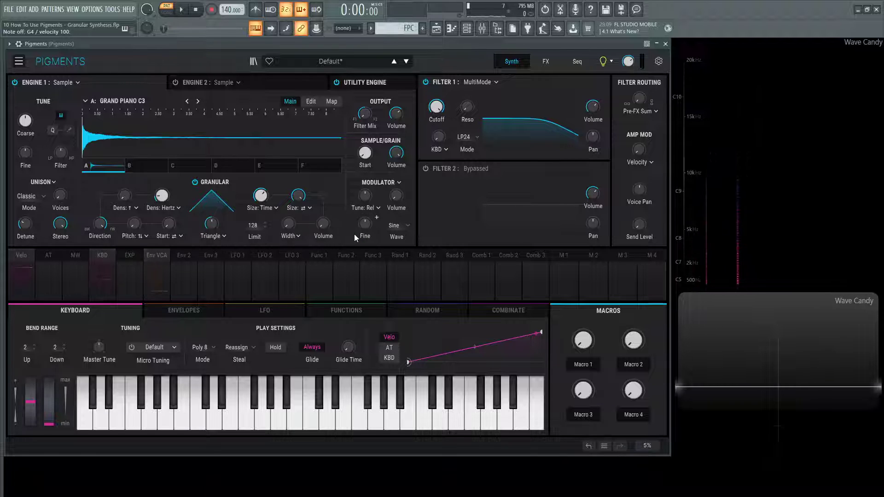
key("b")
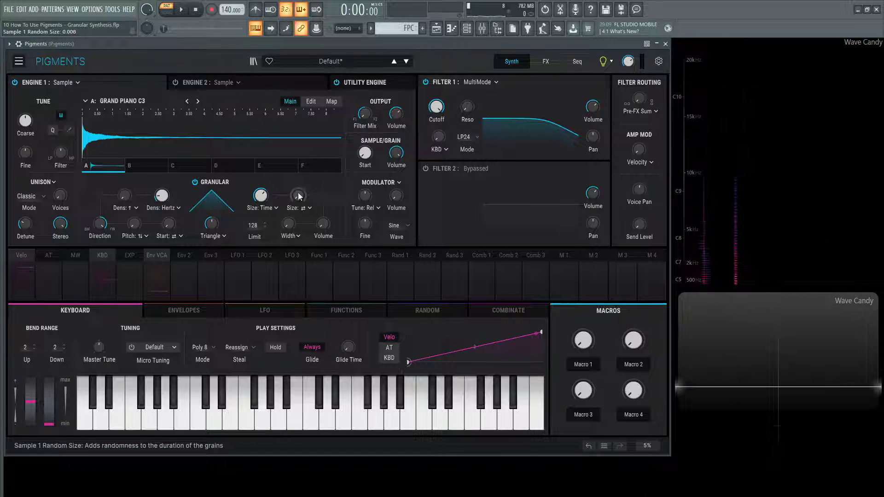
Raise the random volume of the grains to maximum and audition a note
mouse_move(324, 226)
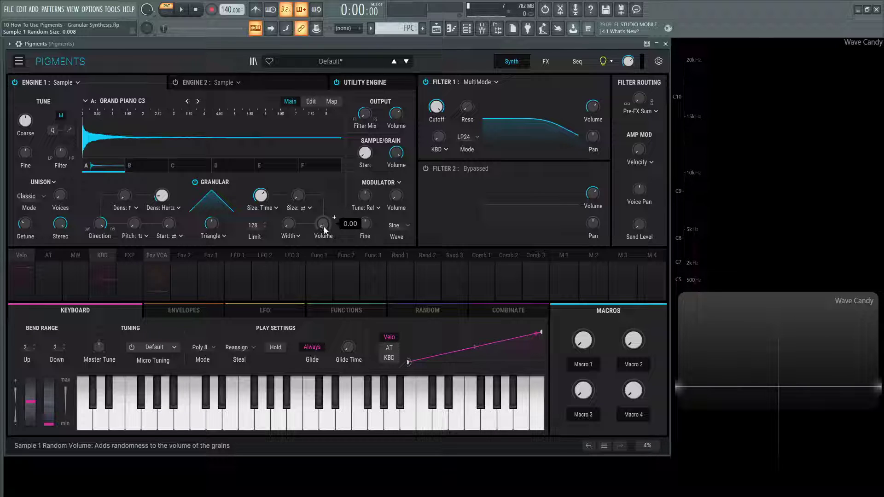
left_click_drag(324, 227, 324, 142)
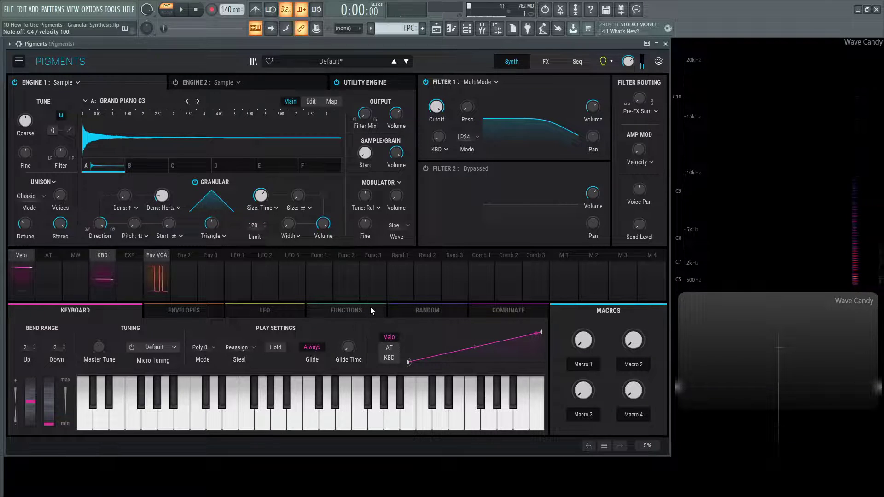
key("b")
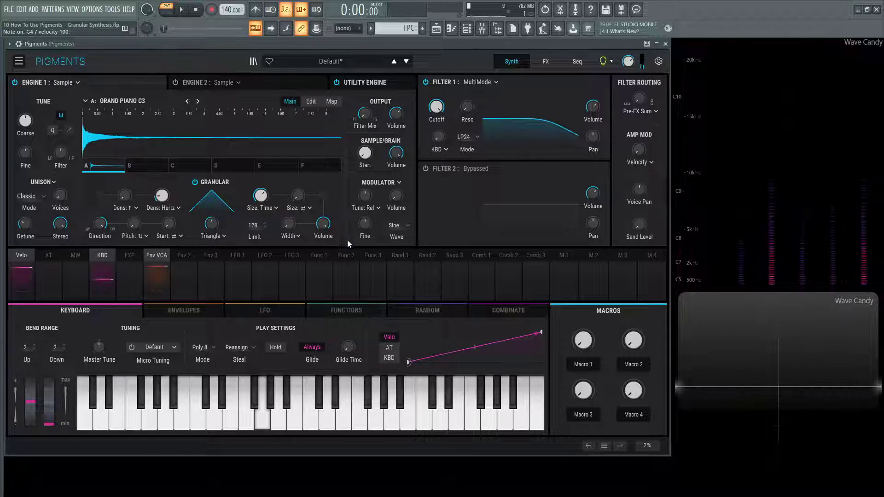
Set the Random Stereo Type to Pan, raise the random pan to 1.00 and audition a note
left_click(300, 237)
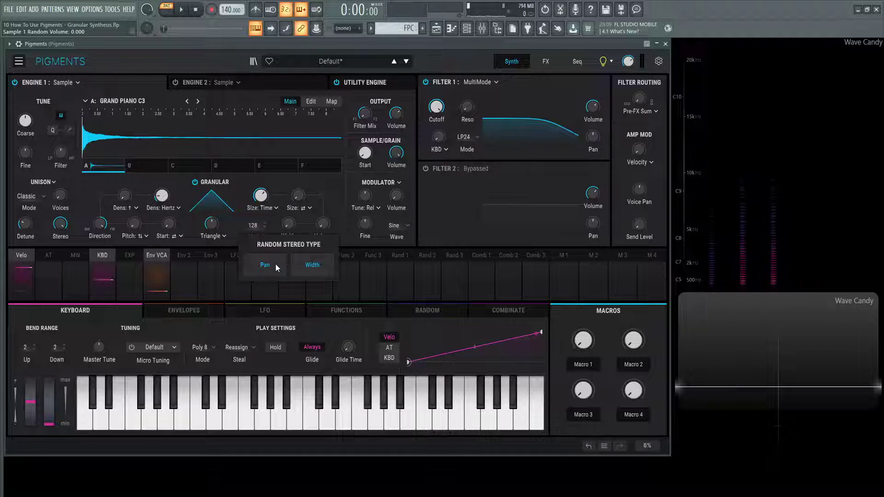
left_click(275, 264)
left_click(295, 236)
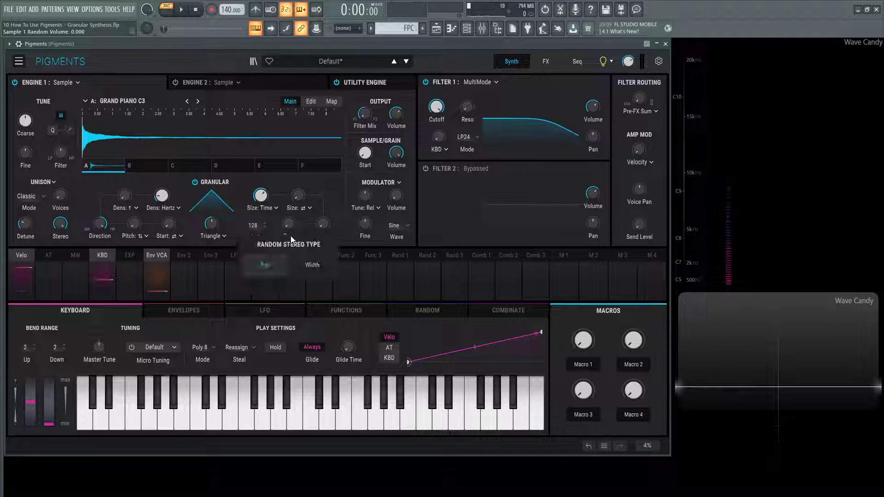
left_click(257, 264)
left_click_drag(291, 226, 291, 133)
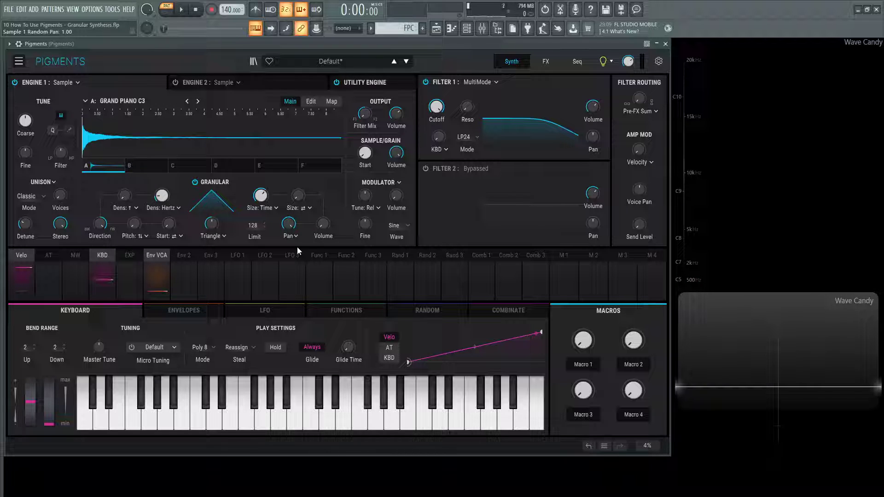
key("b")
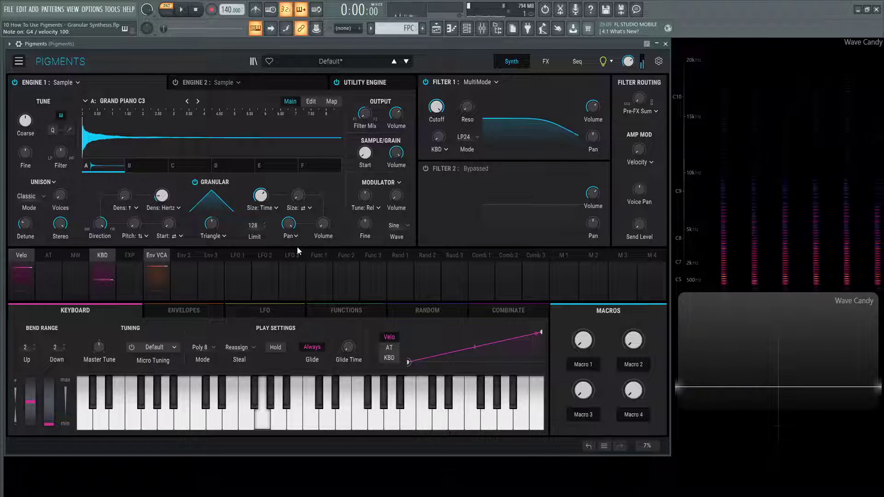
Switch the Random Stereo Type to Width, try a width of 0.500, return it to zero and audition a note
left_click(296, 236)
left_click(322, 272)
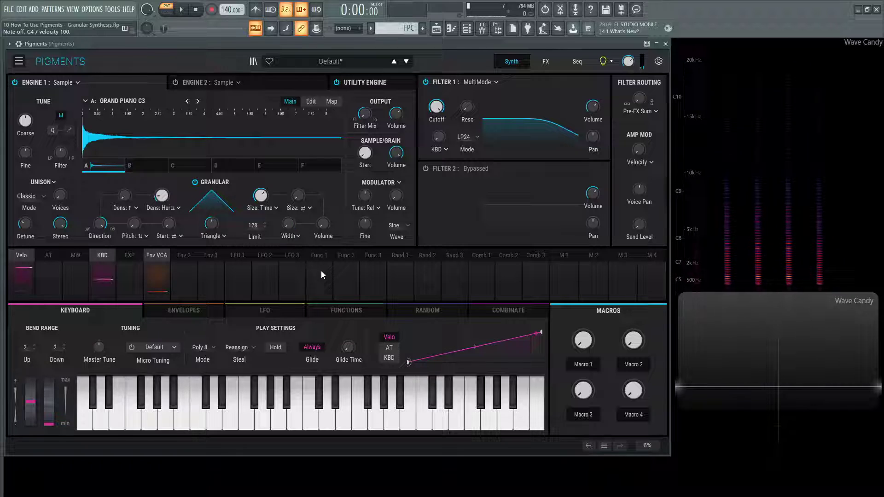
double_click(291, 226)
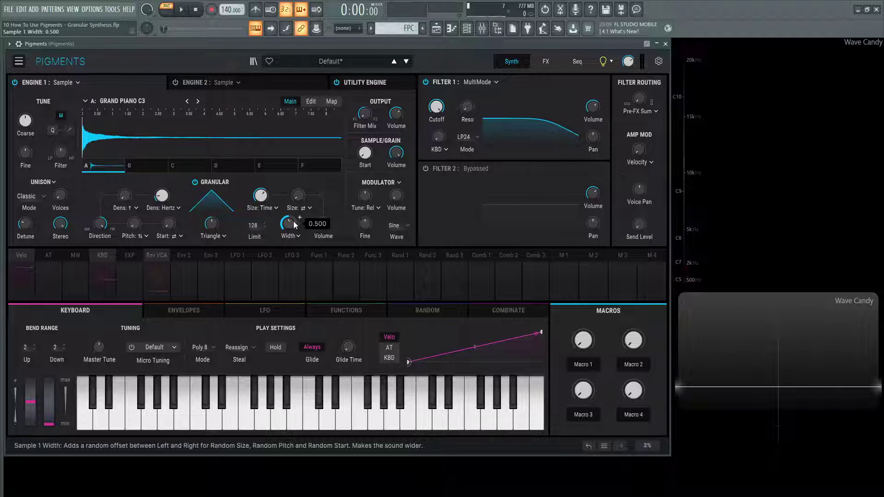
left_click_drag(294, 221, 294, 267)
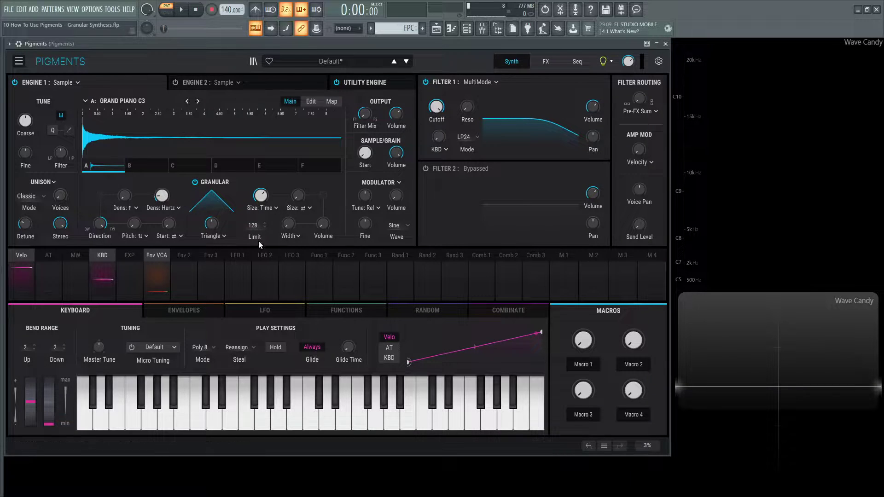
key("b")
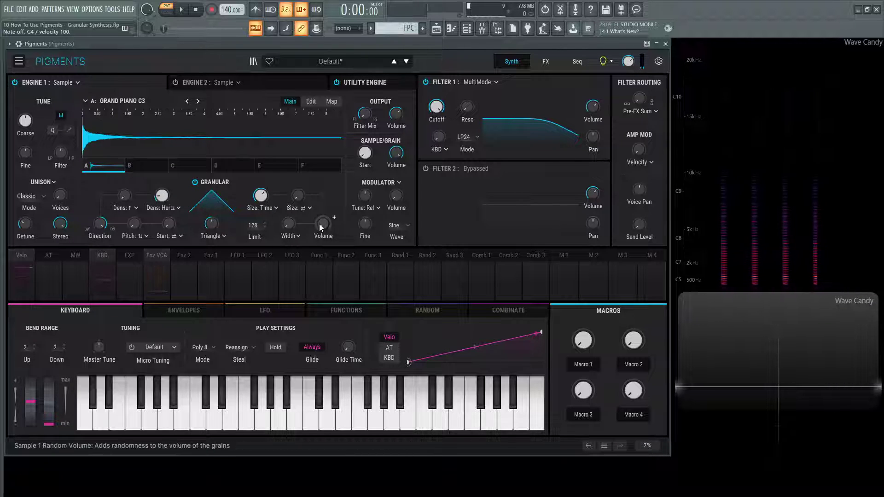
Examine the Random Density Dispersion options and audition a note with the random density at zero
left_click(132, 212)
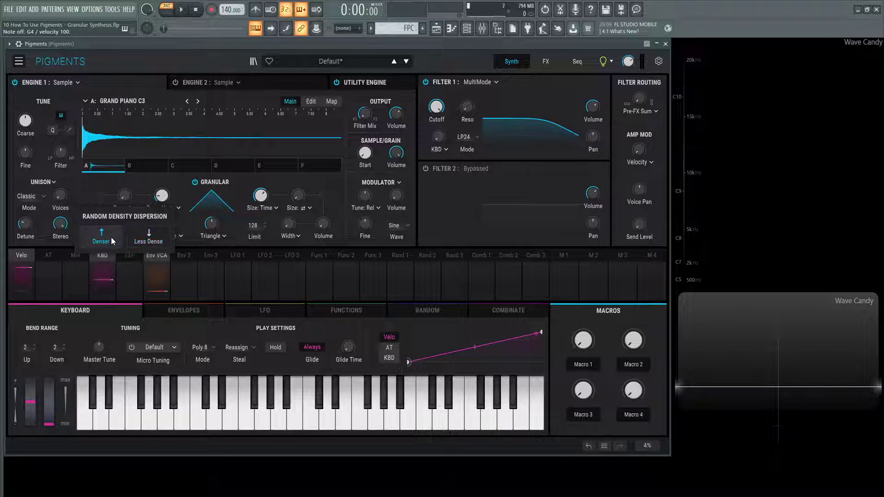
left_click(128, 198)
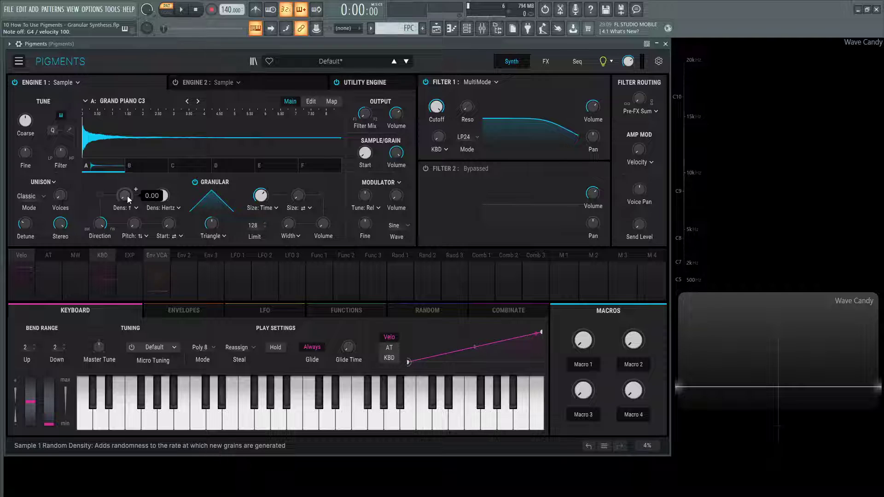
key("b")
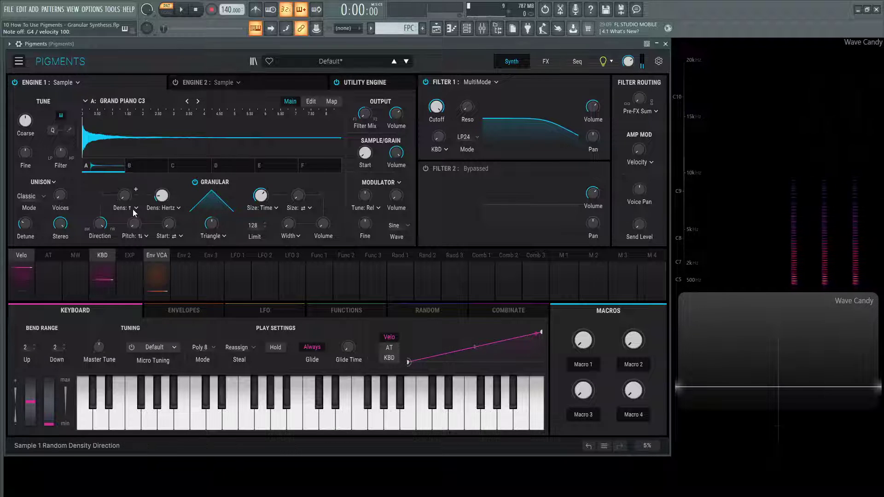
left_click(133, 208)
left_click(126, 195)
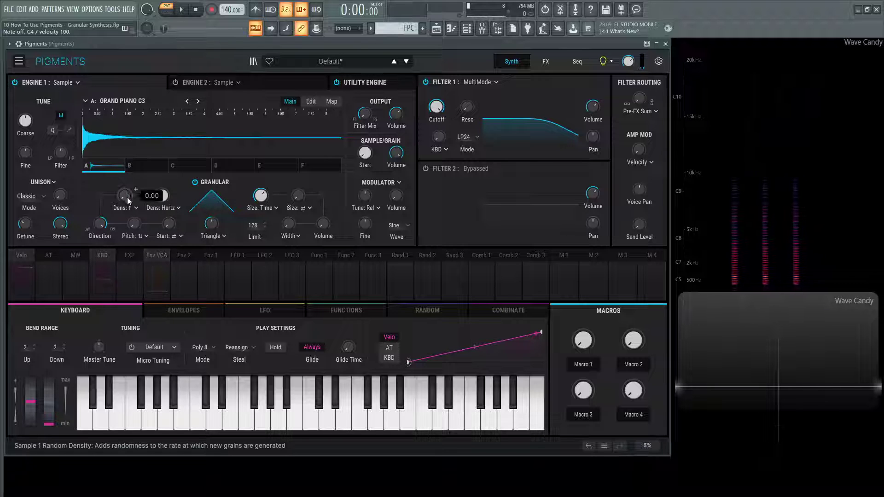
Raise the Denser random density to maximum, audition notes, and lower it to about 0.560
left_click_drag(127, 198, 127, 124)
key("b")
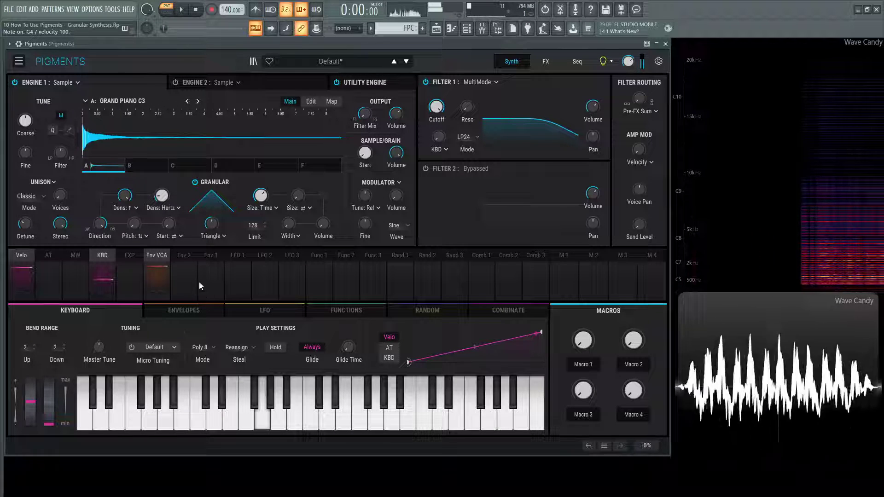
key("b")
left_click_drag(126, 200, 126, 233)
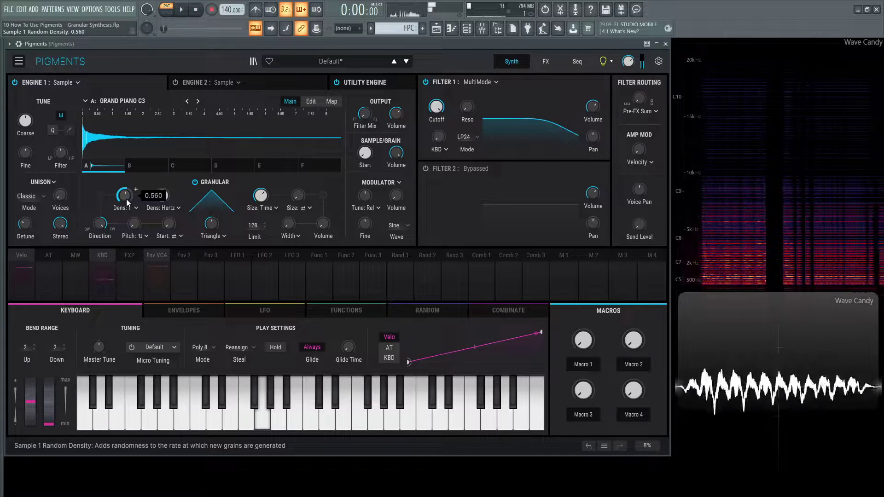
Set the Random Density Dispersion to Less Dense and audition it with the random density at 1.00
left_click(135, 209)
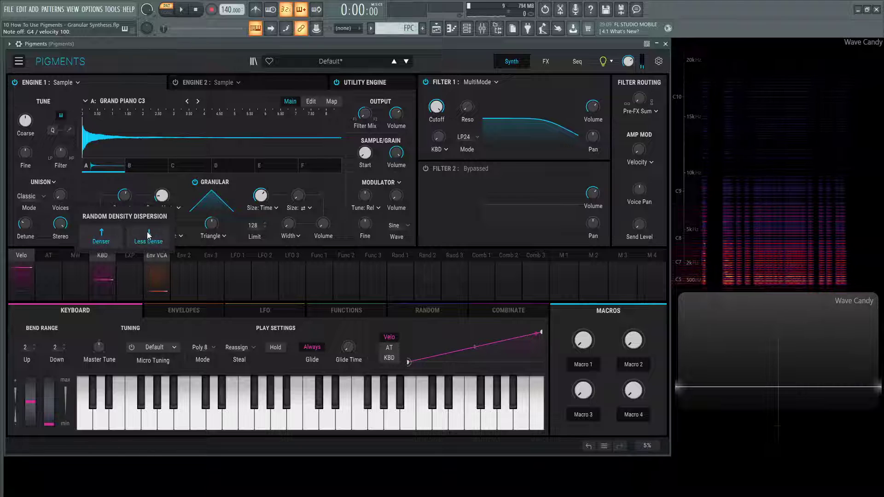
left_click(148, 237)
left_click_drag(130, 196, 131, 182)
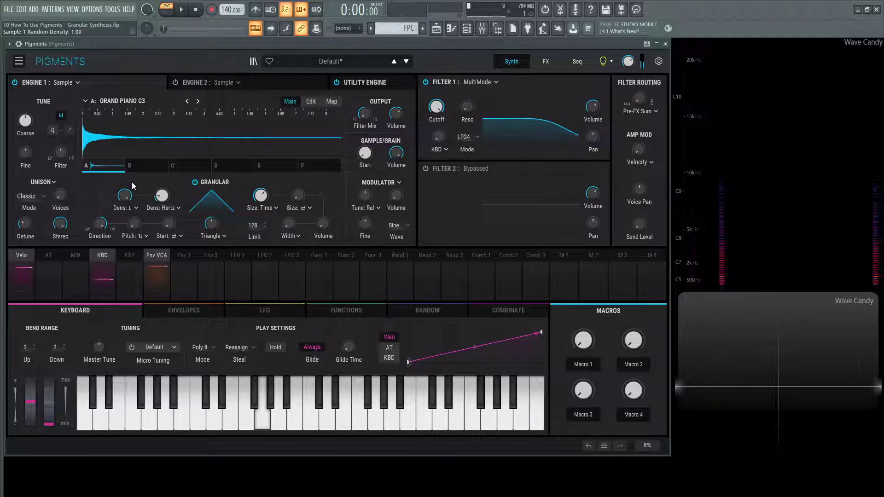
Set the Random Density Dispersion back to Denser and reset the random density to zero
left_click(133, 208)
left_click(97, 242)
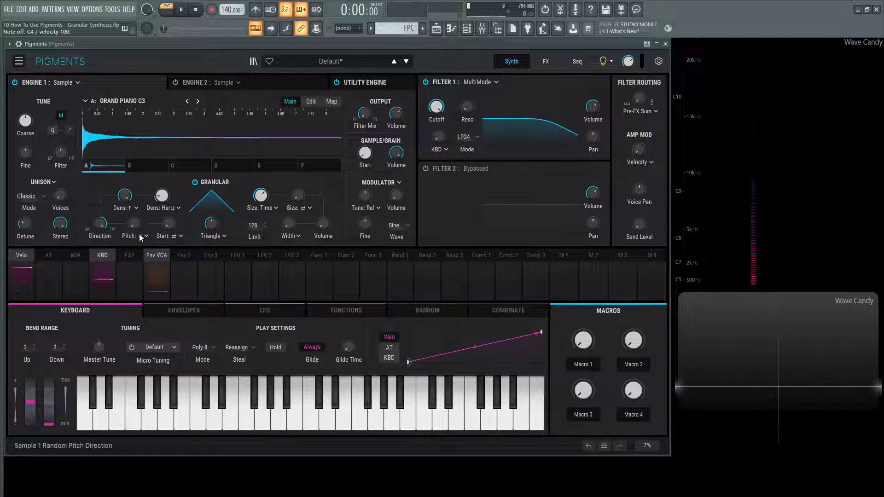
left_click(133, 210)
left_click(103, 230)
double_click(125, 196)
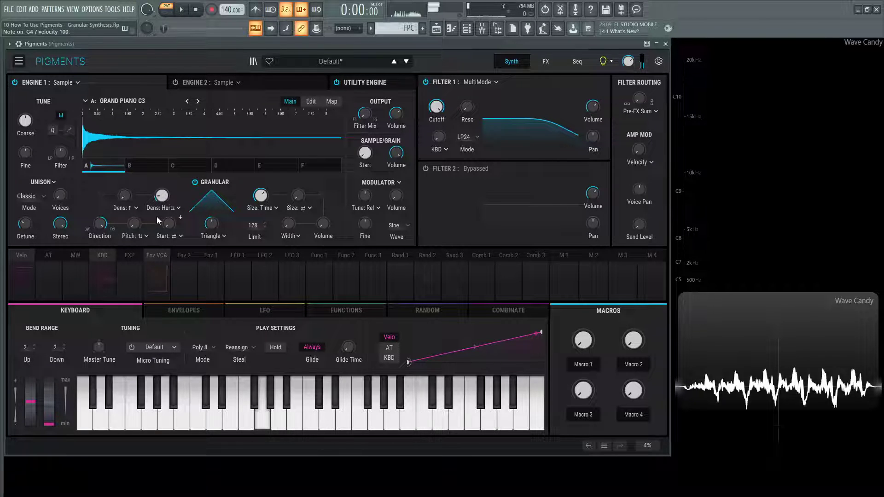
Try a grain direction mix of 56% backward and 44% forward, and reset the direction to its default
left_click_drag(105, 230, 105, 212)
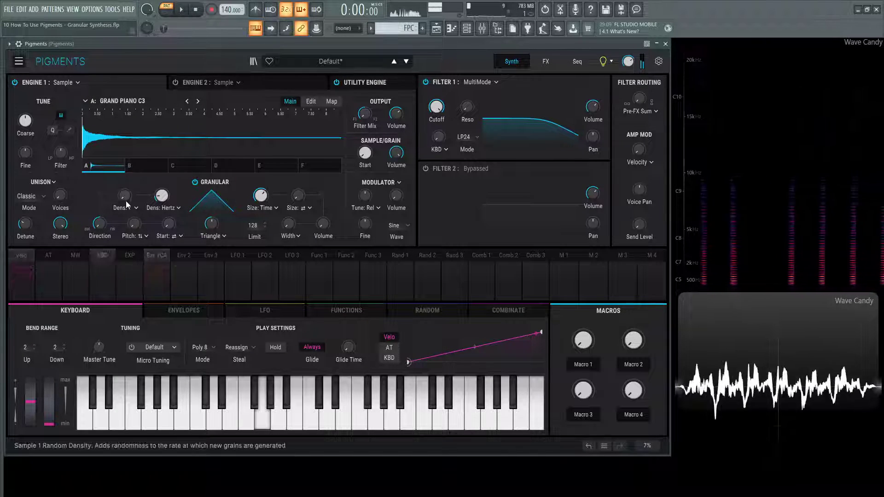
left_click_drag(99, 224, 101, 225)
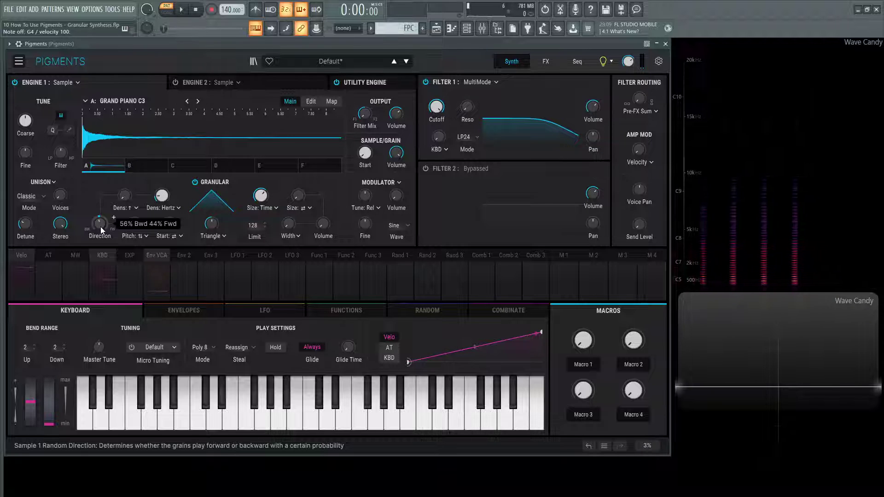
double_click(101, 226)
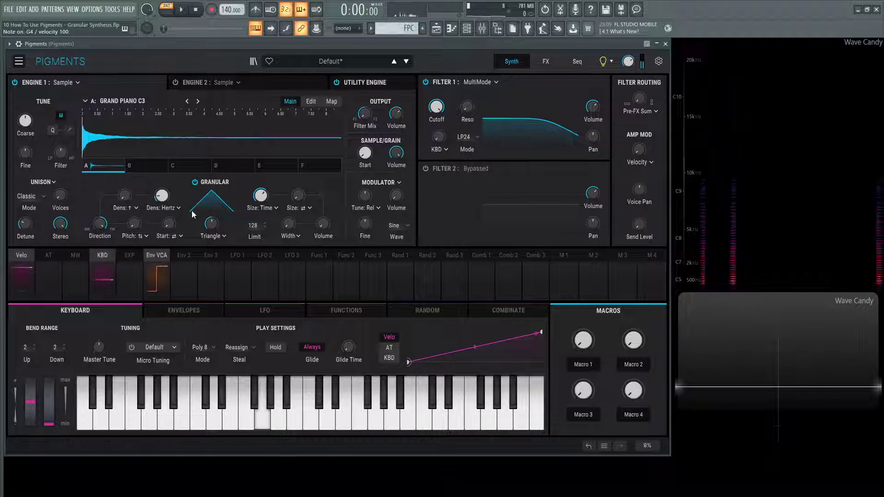
Set the Random Pitch Dispersion to Higher, raise the random pitch to 1.00, and audition a note
left_click(145, 237)
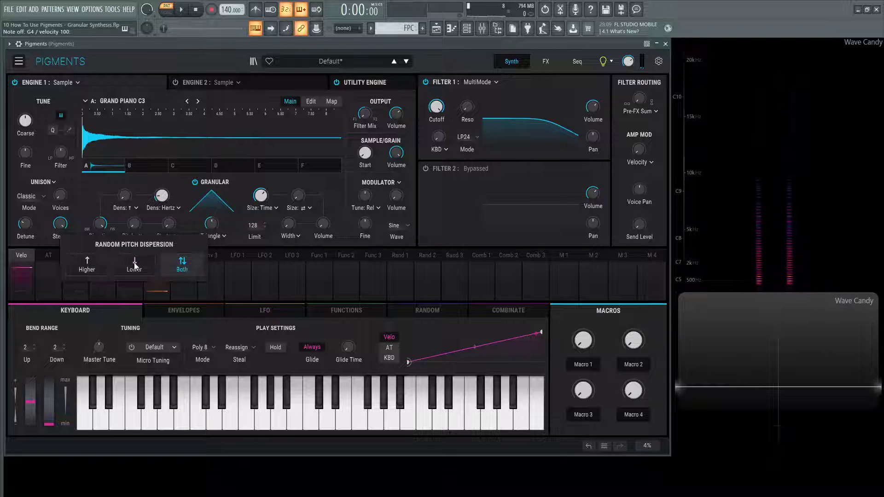
left_click(179, 264)
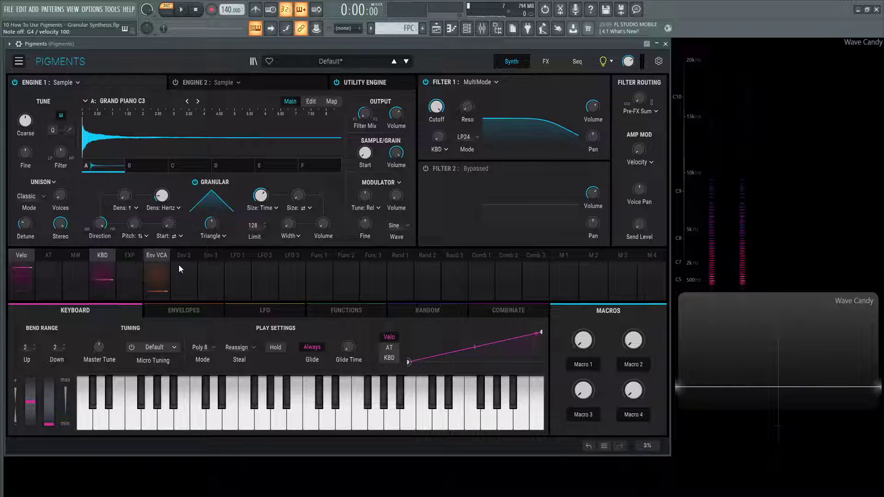
left_click(145, 236)
left_click(86, 270)
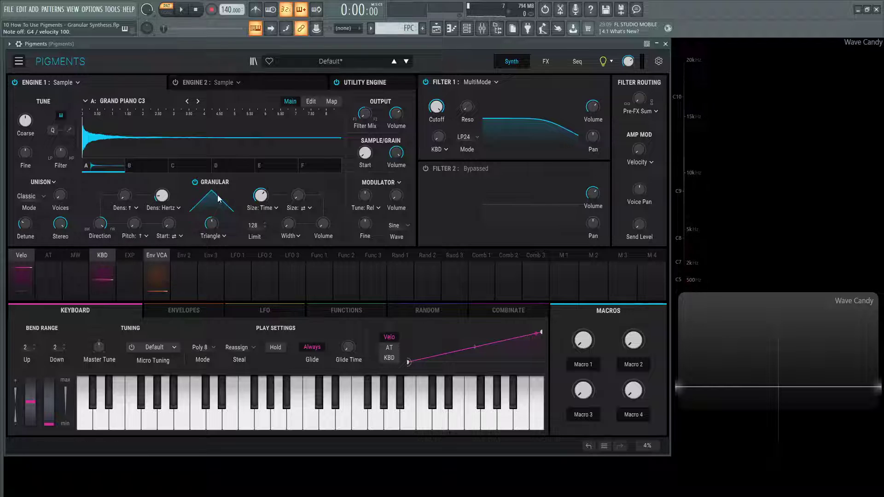
mouse_move(134, 224)
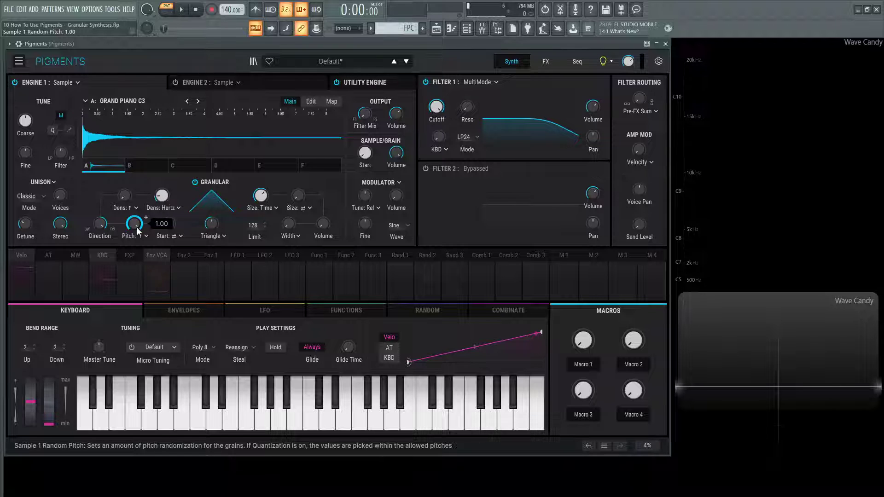
key("b")
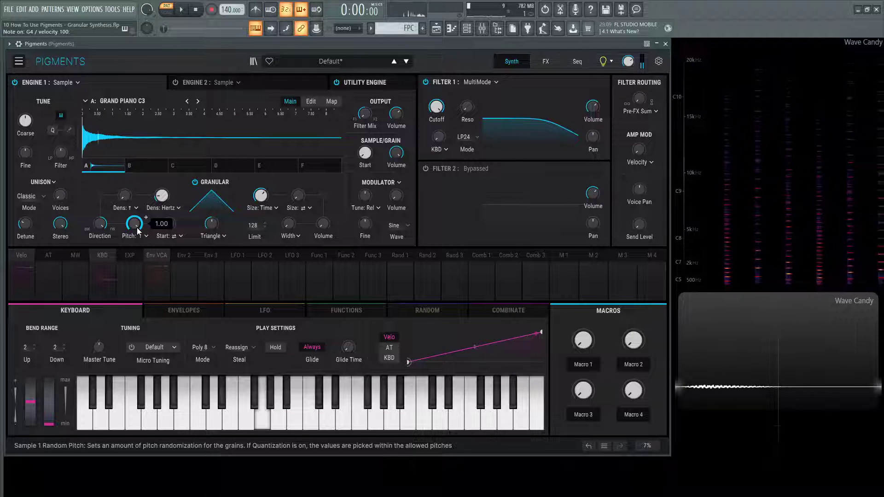
Set the Random Pitch Dispersion to Lower and audition it with the random pitch at 1.00
left_click(145, 238)
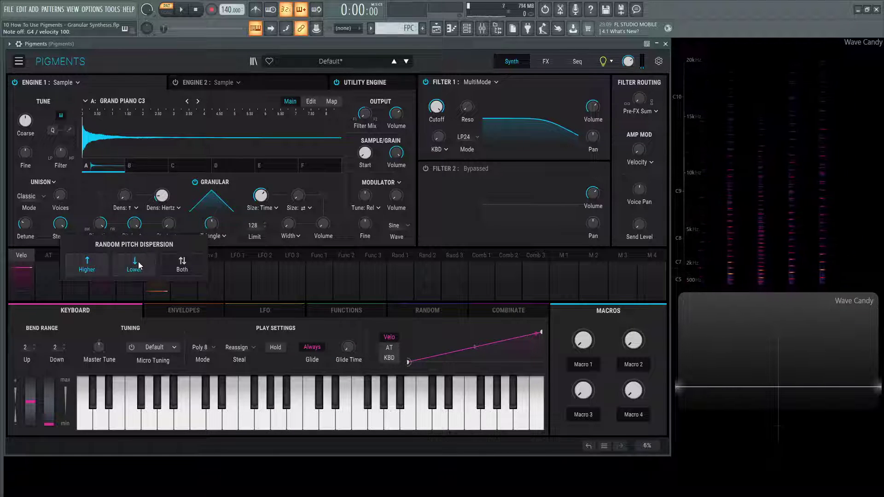
left_click(139, 266)
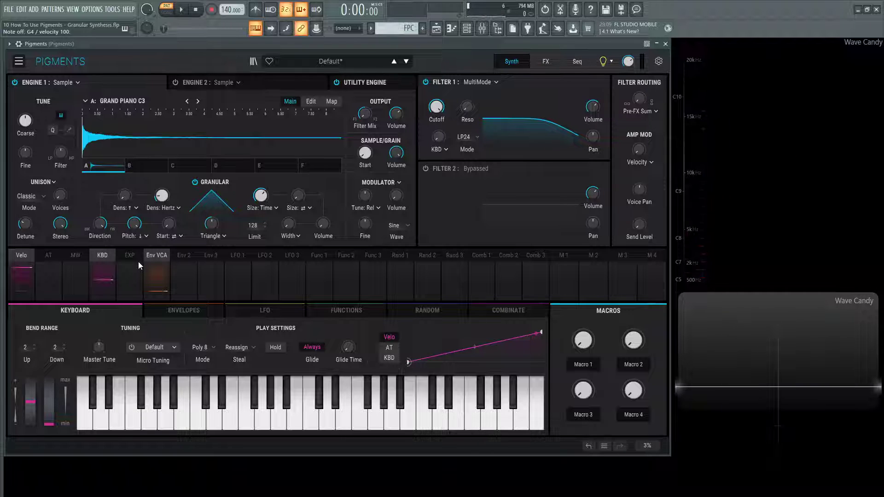
key("b")
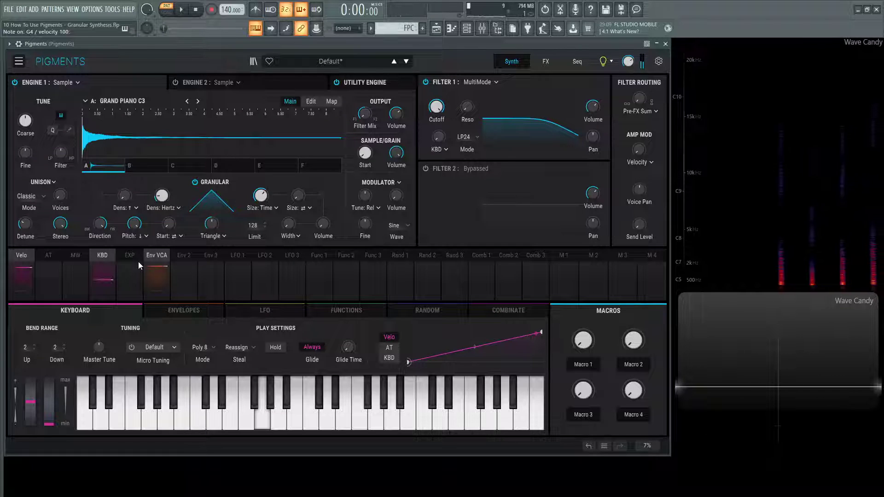
Set the Random Pitch Dispersion back to Both, audition it, and reset the random pitch to zero
left_click(145, 236)
left_click(179, 265)
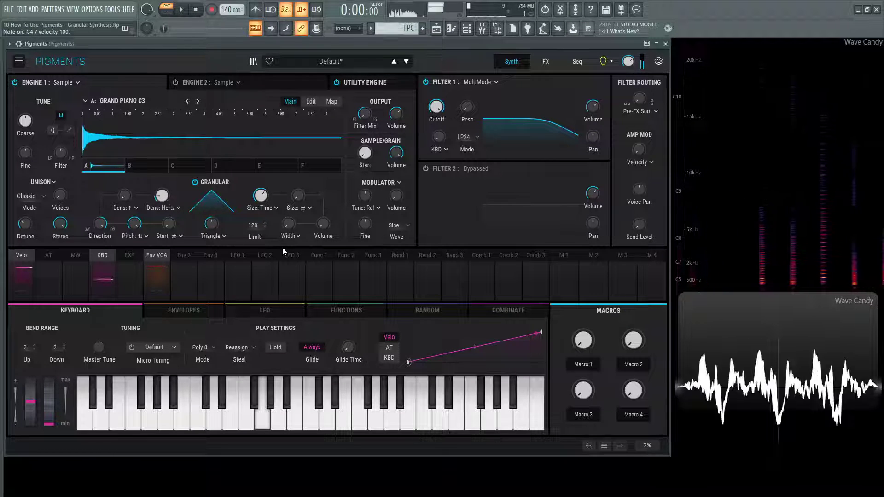
left_click(140, 235)
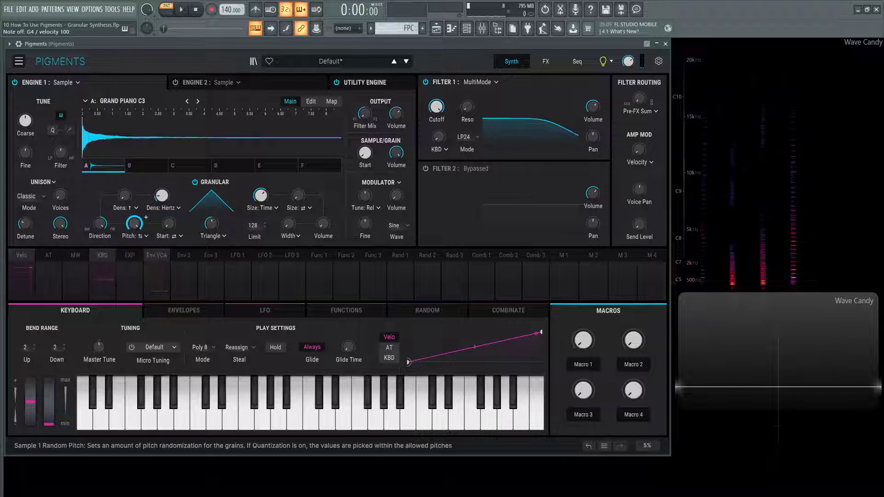
left_click(179, 236)
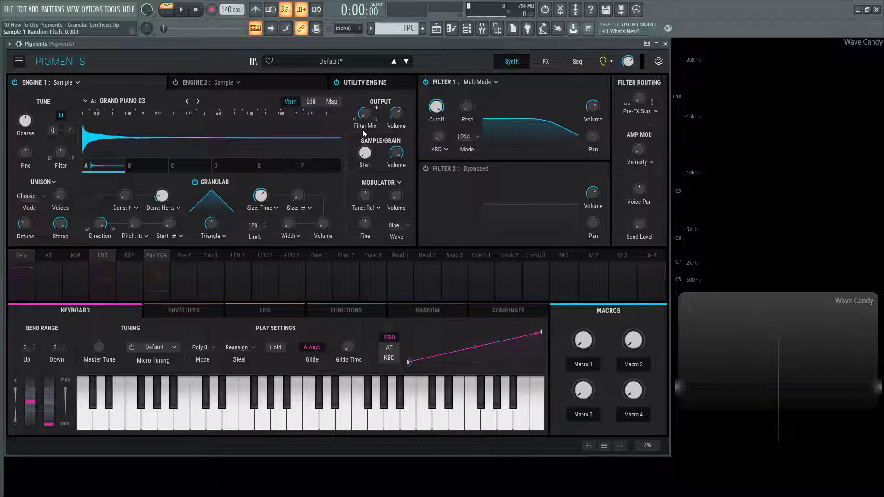
Move the sample start position to 0.148 and audition the grains from there
mouse_move(367, 157)
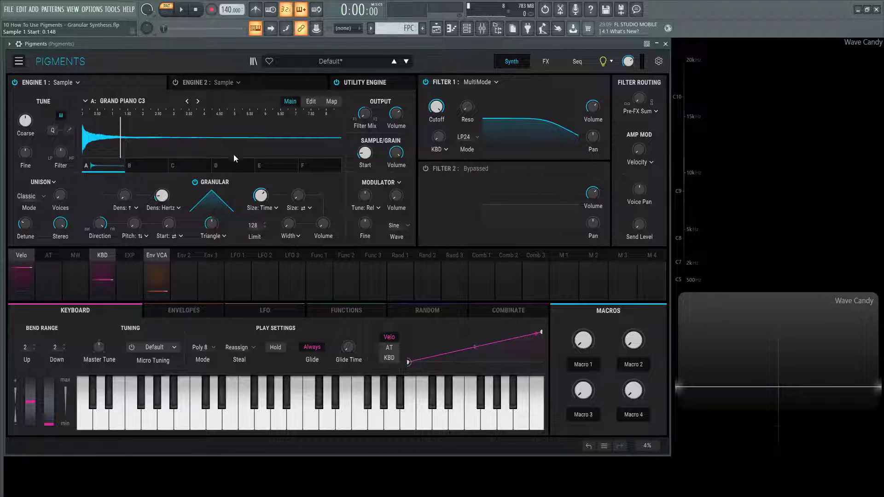
mouse_move(168, 223)
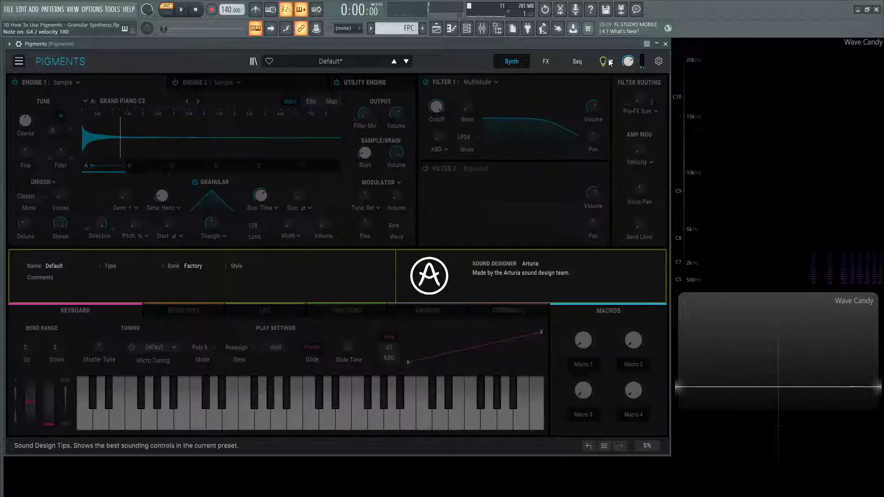
mouse_move(628, 62)
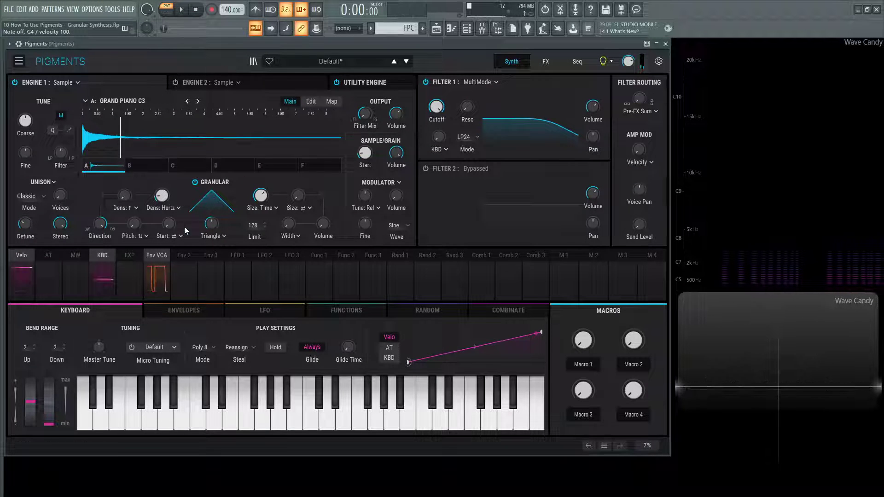
Raise the random start to 1.00 and audition the Before and After settings of the Random Start Dispersion
left_click(178, 237)
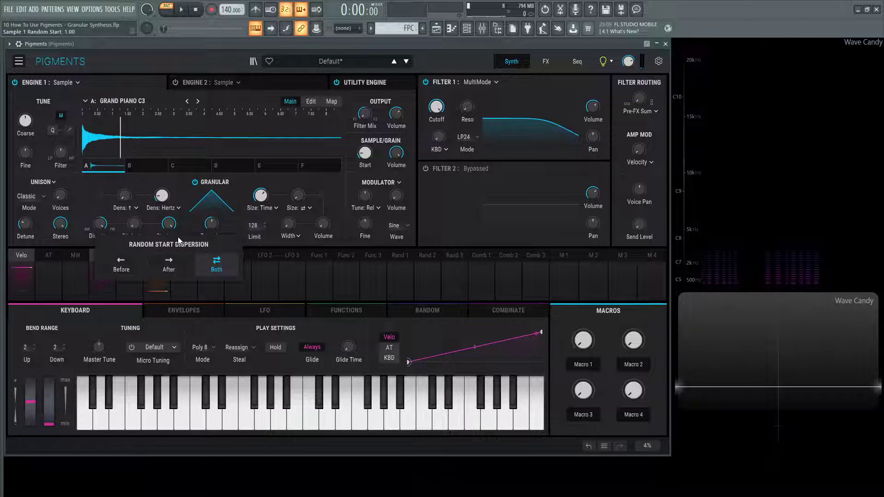
left_click(121, 265)
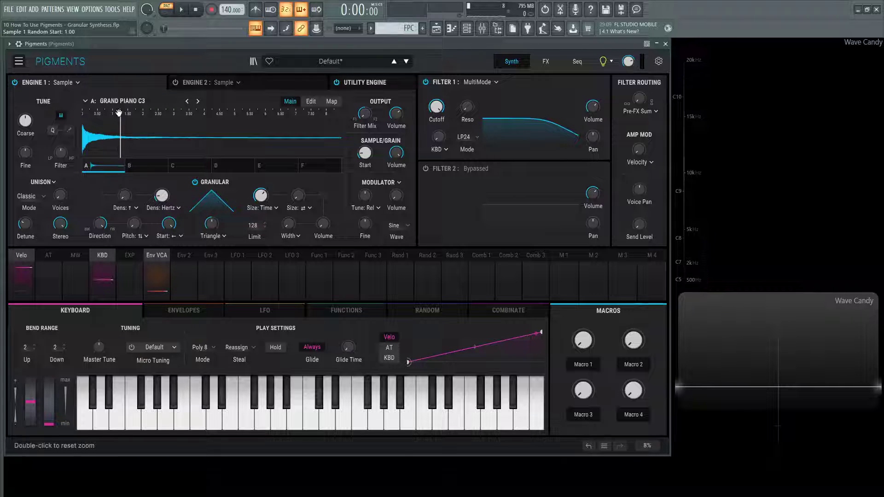
key("b")
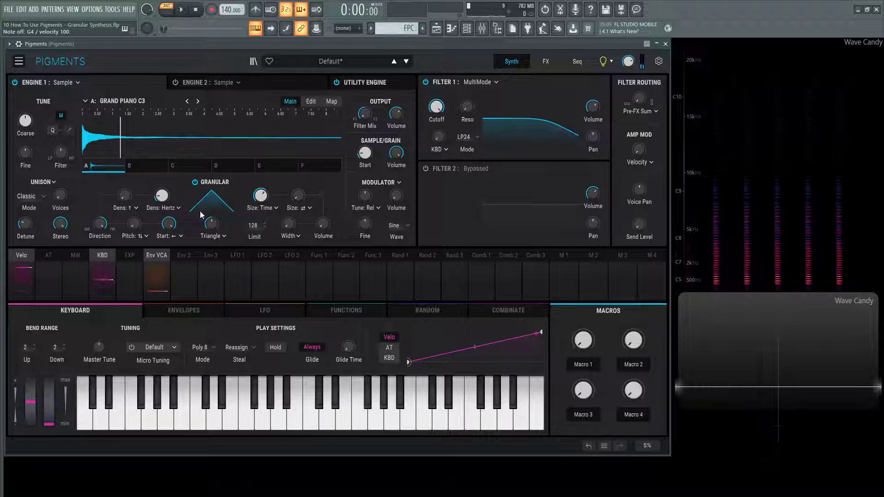
left_click(171, 236)
left_click(169, 270)
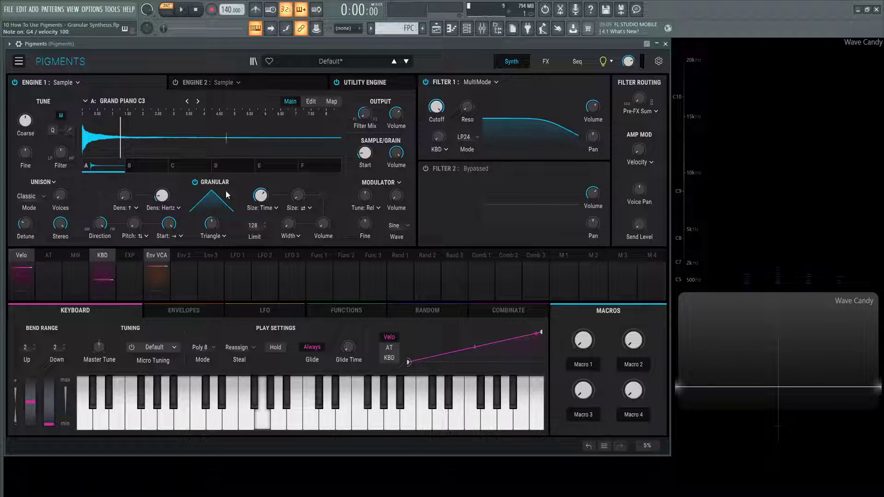
Set the Random Start Dispersion back to Both, audition it, and reset the random start to zero
left_click(178, 235)
left_click(213, 268)
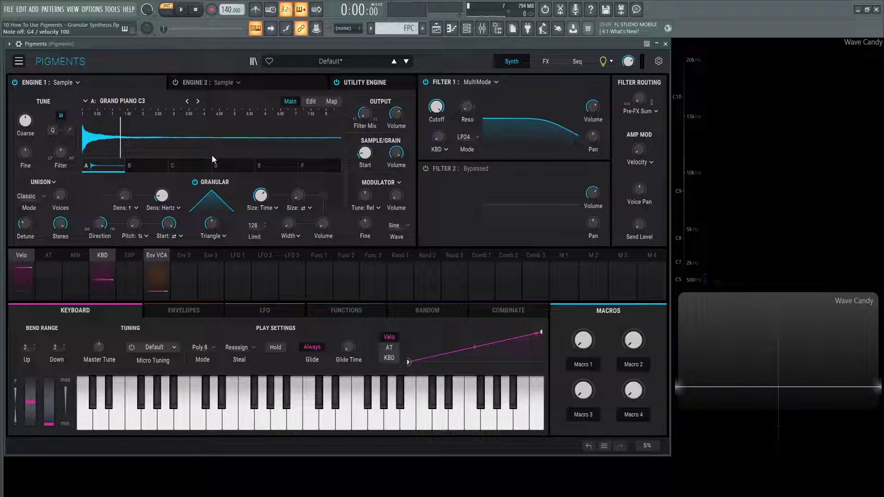
key("b")
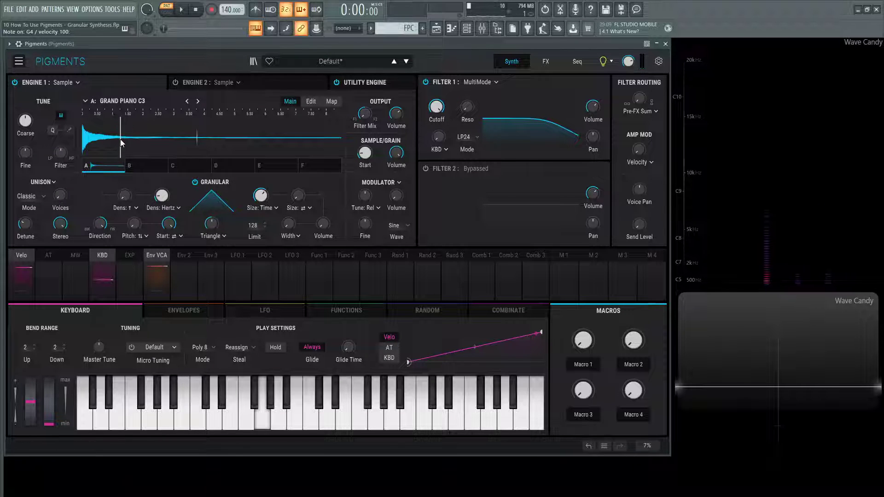
mouse_move(171, 231)
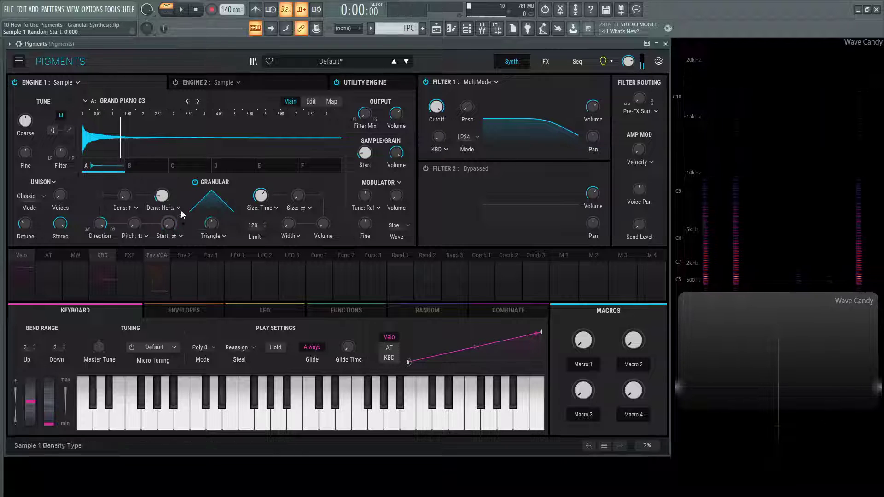
left_click_drag(168, 227, 168, 317)
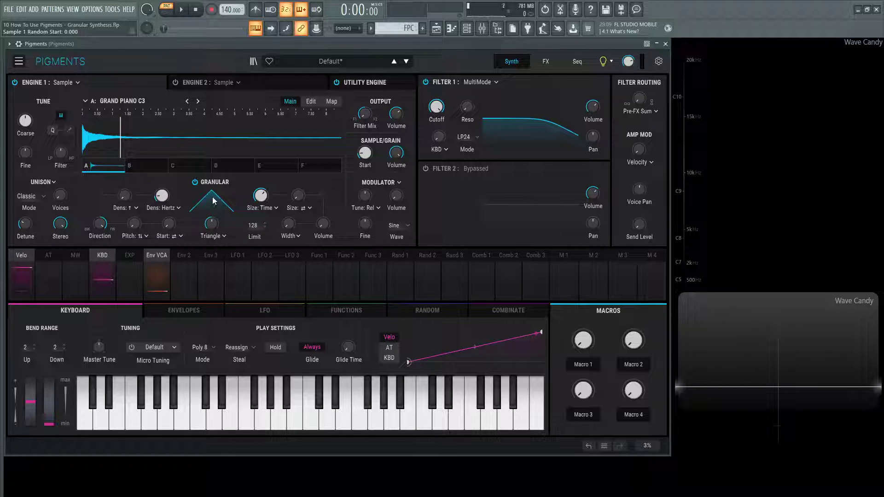
Audition the Triangle grain envelope with its shape raised and lowered to 0.00, and reset the shape to 0.500
mouse_move(212, 231)
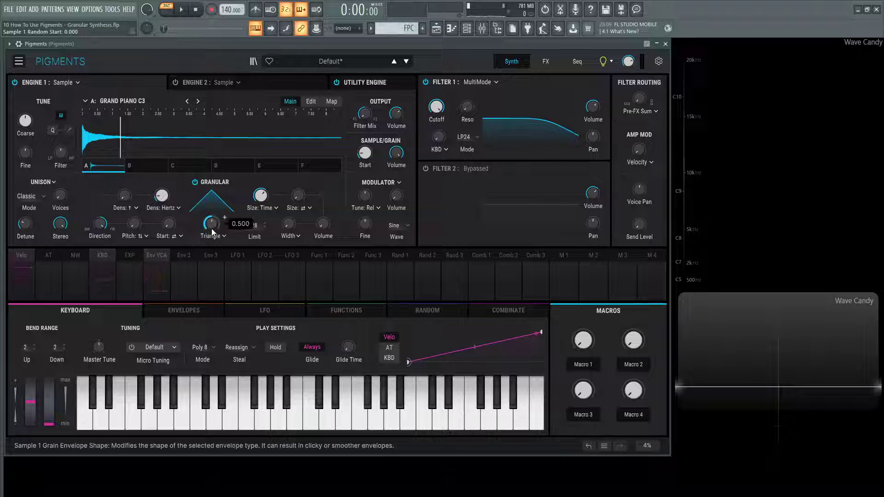
left_click_drag(212, 227, 212, 205)
key("b")
left_click_drag(212, 225, 212, 265)
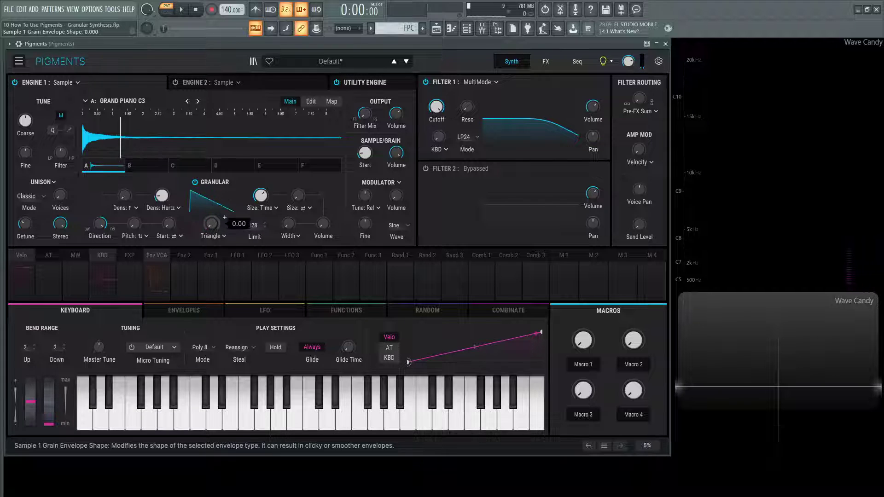
double_click(215, 227)
Change the grain envelope to Smooth Exp. and raise its shape amount to 1.00
left_click(223, 236)
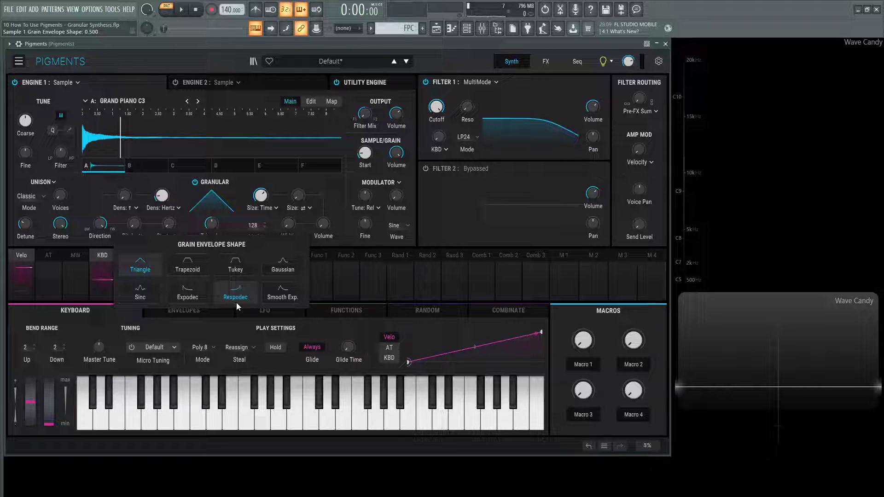
key("b")
left_click(299, 295)
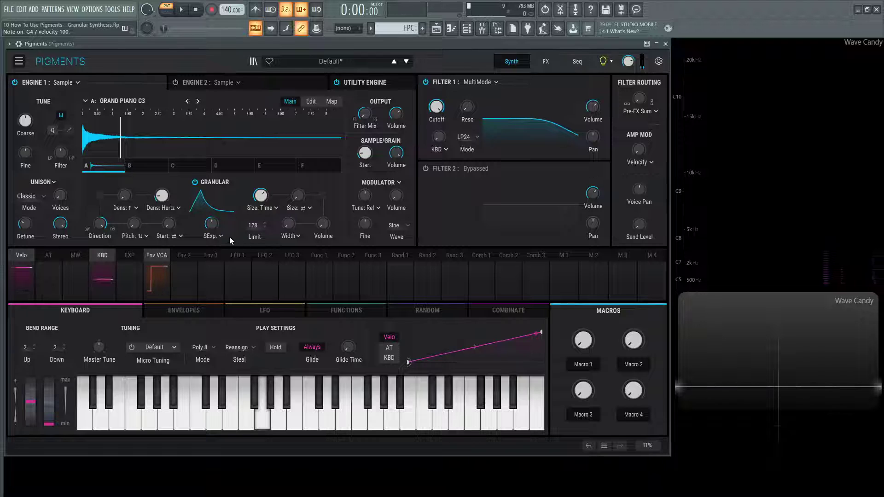
mouse_move(212, 223)
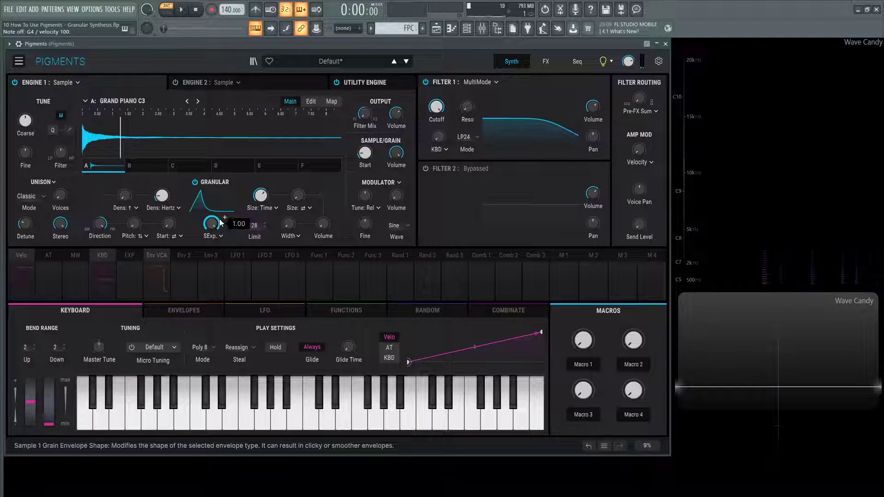
Reset the sample start position to 0.000 and raise the grain density in Hertz while auditioning notes
mouse_move(377, 147)
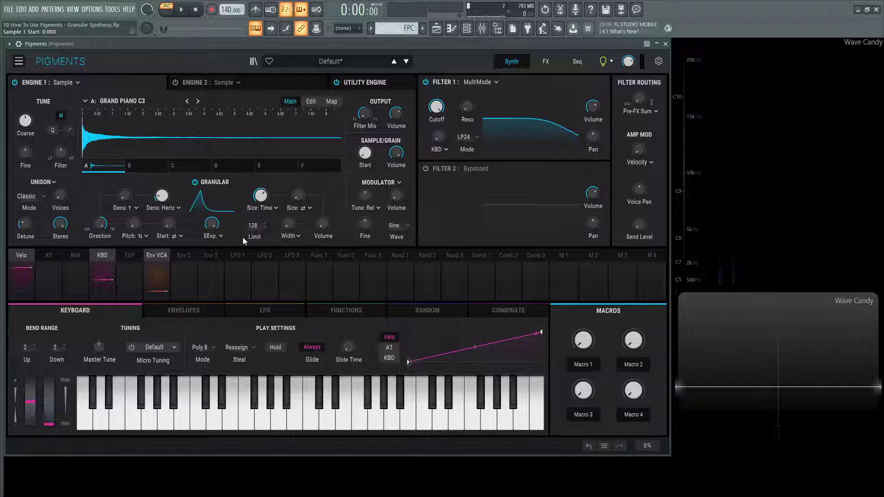
key("b")
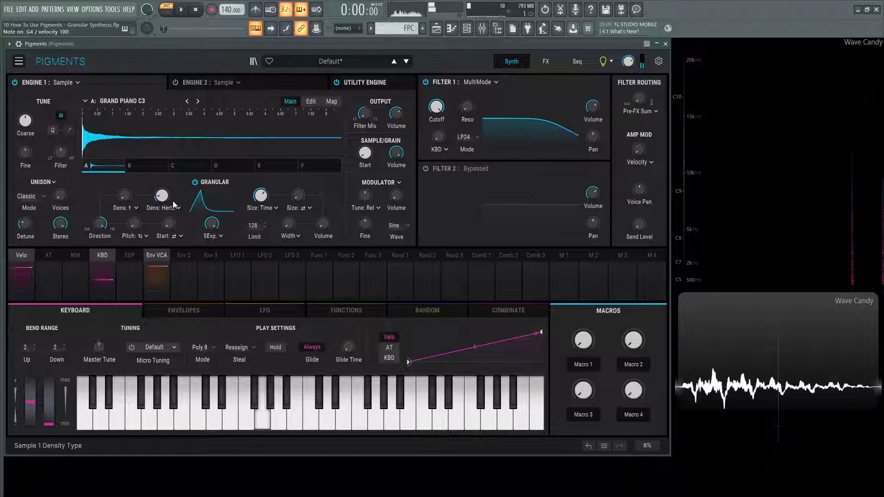
mouse_move(171, 200)
left_mouse_down()
mouse_move(180, 190)
mouse_move(162, 190)
left_mouse_up()
key("v")
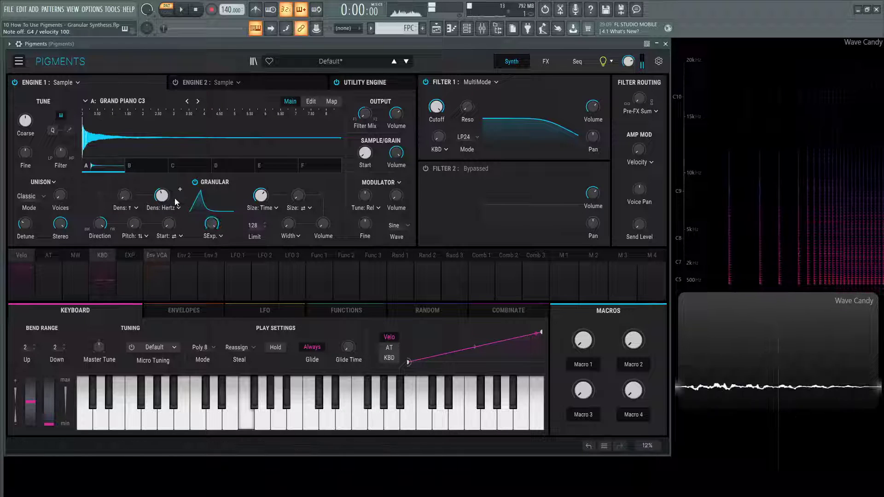
Sweep the Smooth Exp. envelope shape down to about 0.044 and back up to 0.964 while auditioning notes
left_click_drag(212, 224, 211, 232)
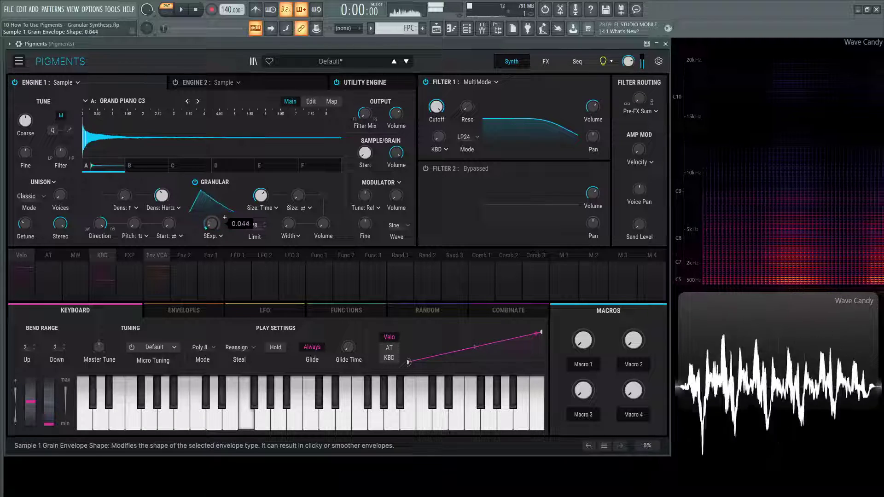
left_click_drag(212, 231, 212, 224)
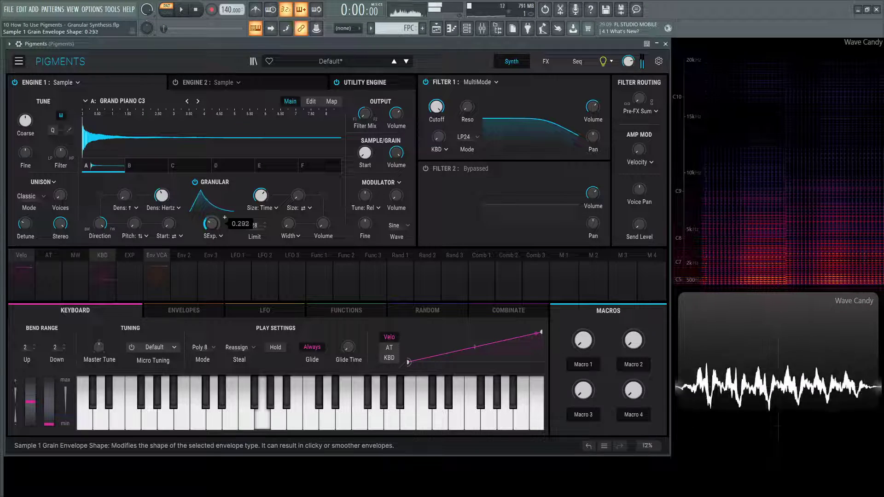
left_click_drag(225, 217, 223, 213)
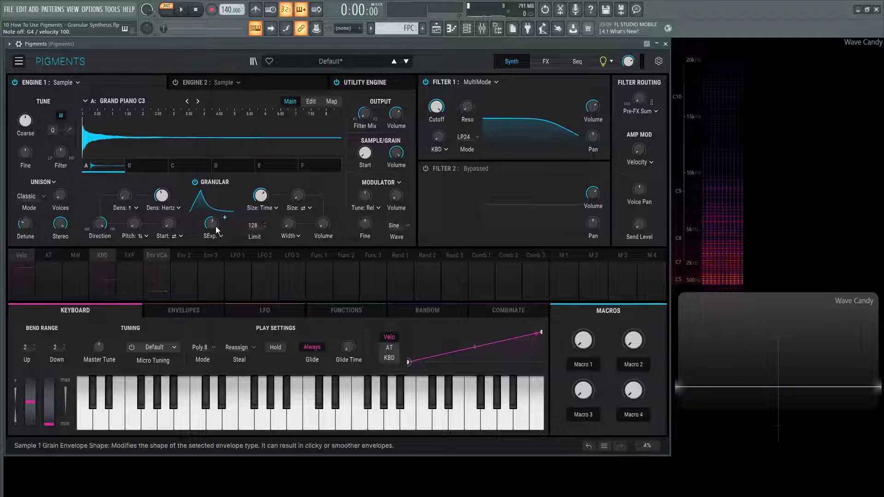
mouse_move(212, 228)
left_mouse_down()
mouse_move(212, 242)
mouse_move(214, 228)
left_mouse_up()
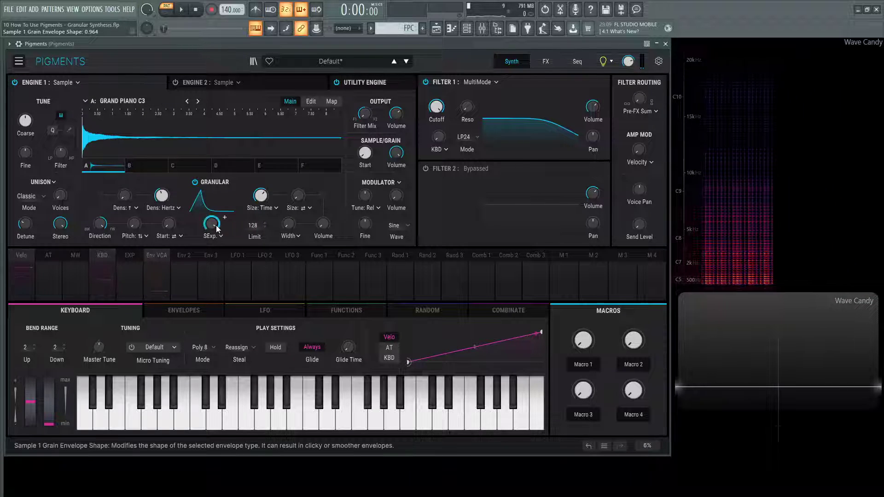
Switch the grain envelope shape to Gaussian
left_click(222, 236)
left_click(272, 268)
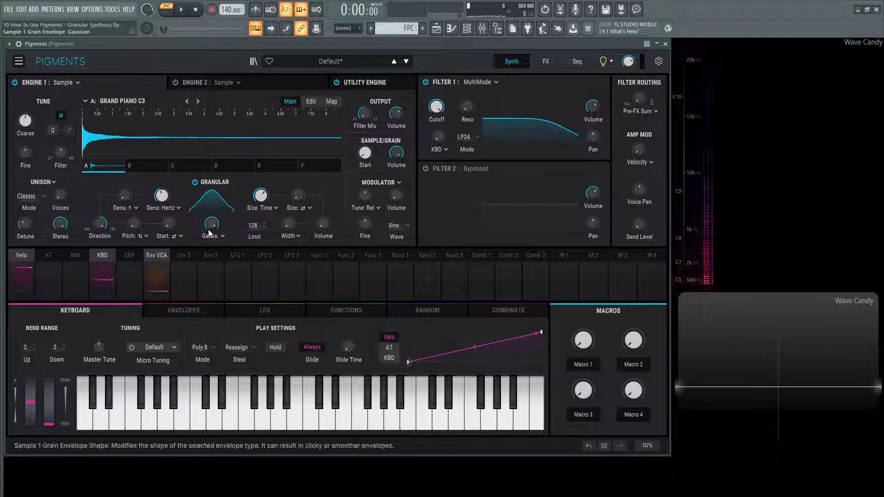
Sweep the Gaussian grain envelope shape down to about 0.028 while auditioning notes, and switch the envelope to Trapezoid
mouse_move(208, 231)
left_mouse_down()
mouse_move(225, 218)
mouse_move(214, 234)
left_mouse_up()
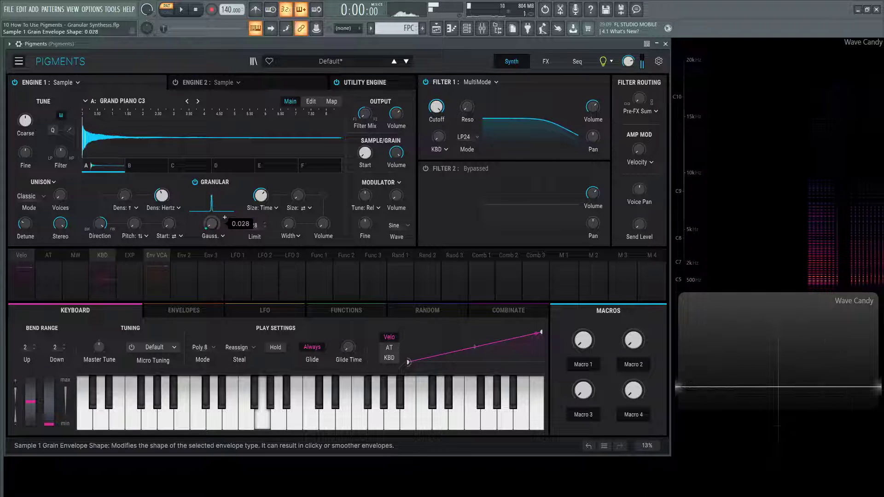
left_click(220, 236)
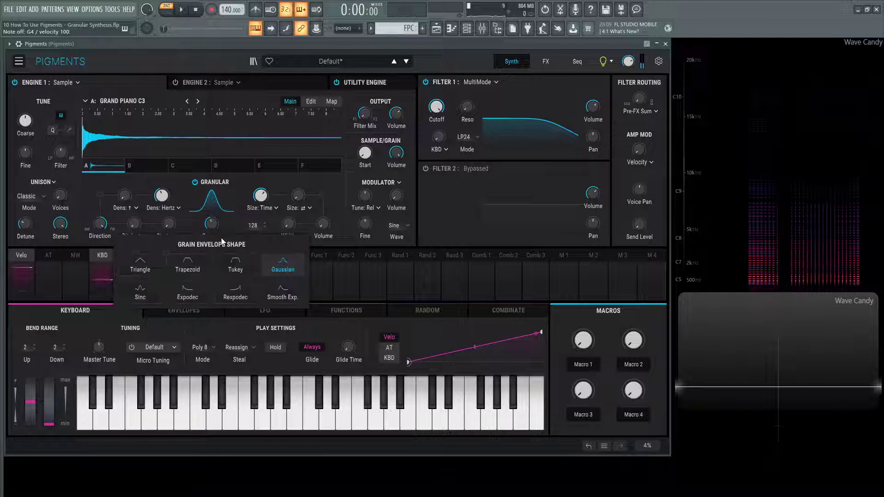
left_click(194, 258)
left_click(220, 236)
left_click(191, 281)
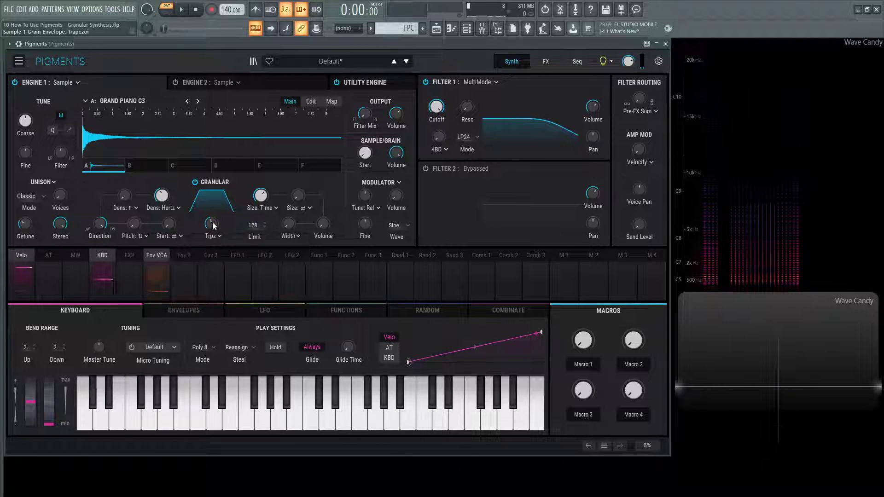
Vary the Trapezoid envelope's shape amount while auditioning notes and reset it to 0.500
mouse_move(212, 222)
left_mouse_down()
mouse_move(212, 199)
mouse_move(212, 246)
mouse_move(212, 229)
left_mouse_up()
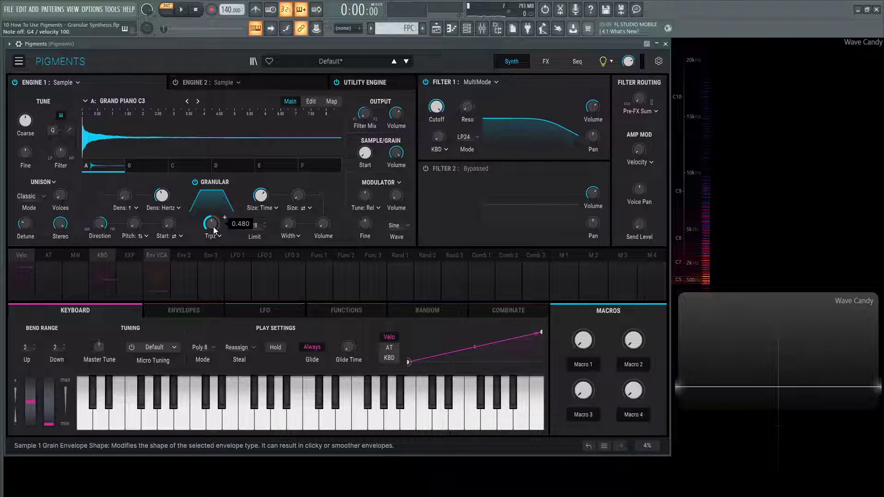
double_click(214, 227)
Preview keyboard samples, replace Grand Piano C3 in slot A with the Sansula sample, and audition a note
left_click(111, 100)
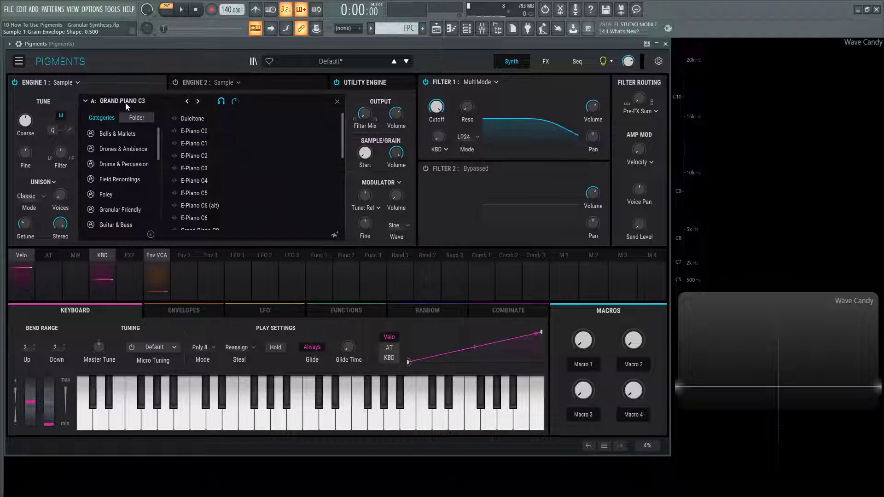
left_click(208, 180)
left_click(216, 193)
scroll(239, 193, "down", 2)
scroll(229, 199, "down", 3)
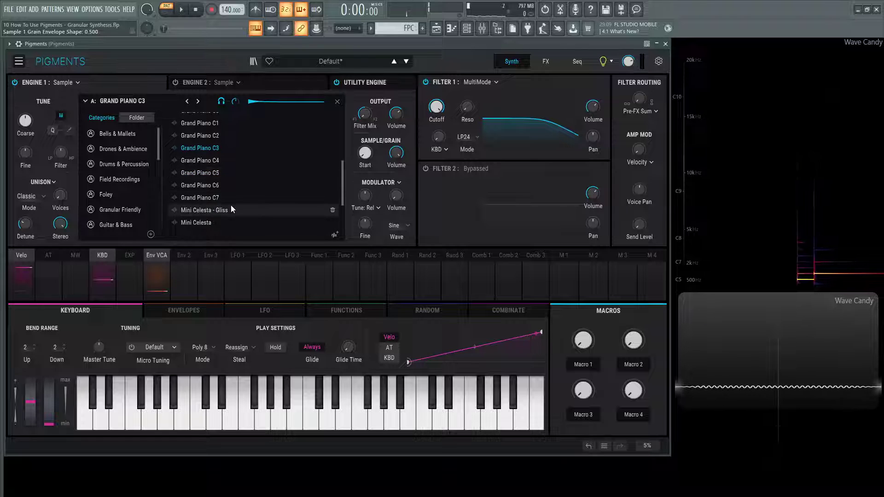
scroll(222, 203, "down", 3)
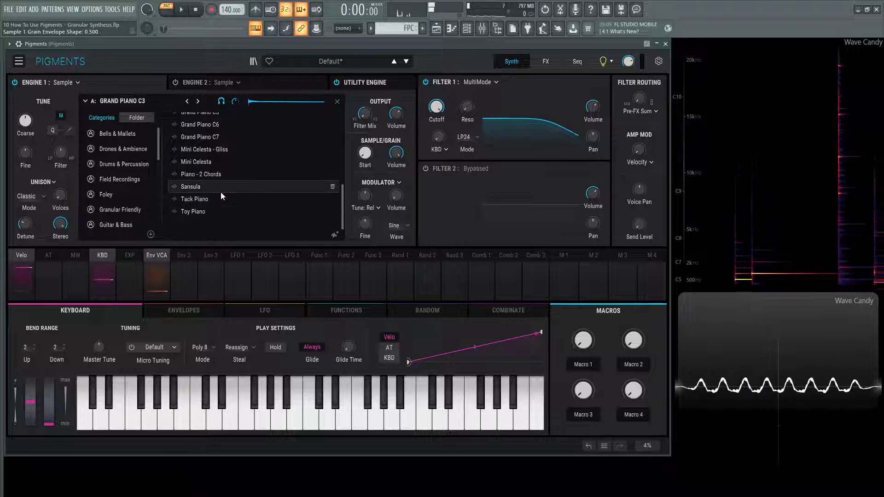
double_click(197, 186)
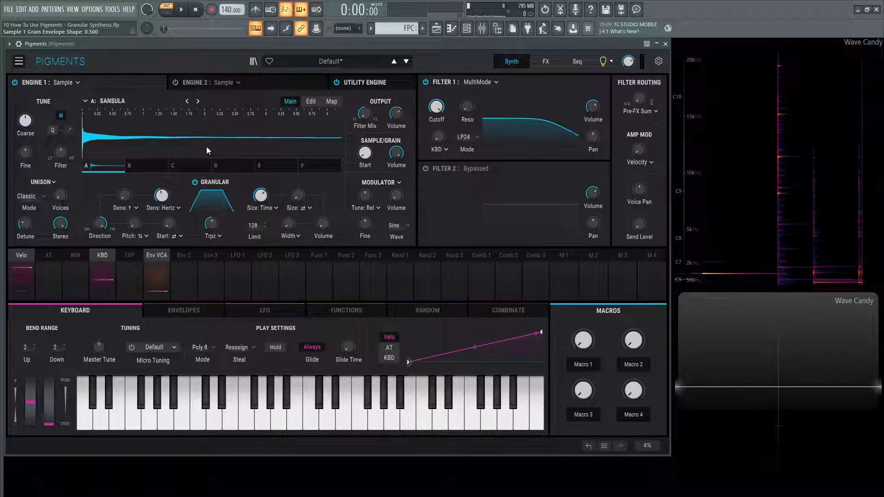
key("v")
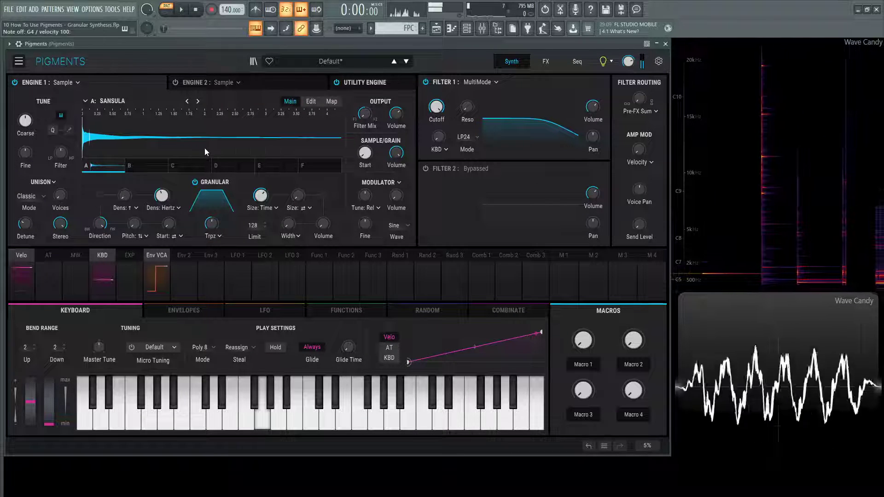
Raise the grain size randomization and set the granular Width to 1.00 while auditioning notes
left_click(261, 202)
key("b")
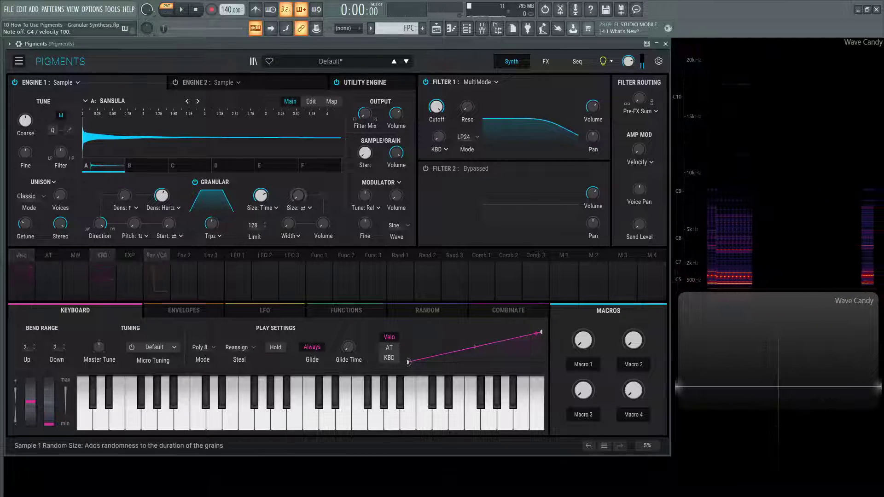
left_click_drag(299, 198, 299, 181)
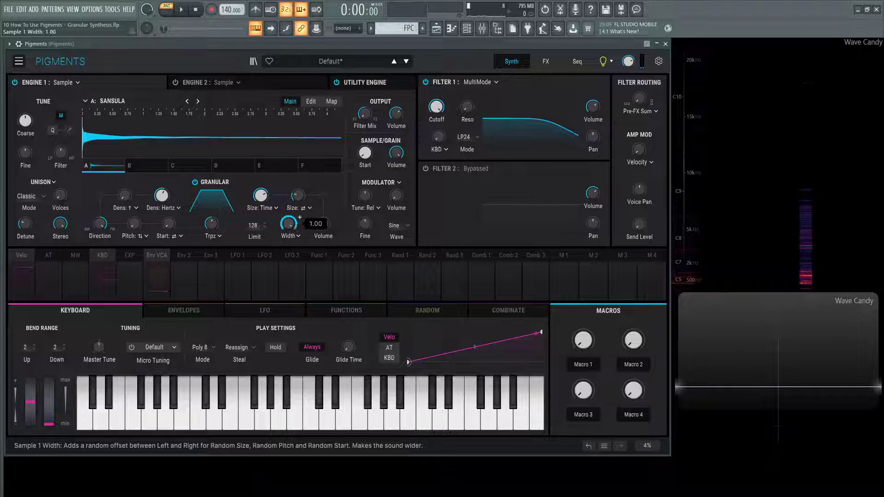
Raise the grain start randomization and set the density randomization to about 0.192 while auditioning notes
left_click_drag(169, 224, 134, 193)
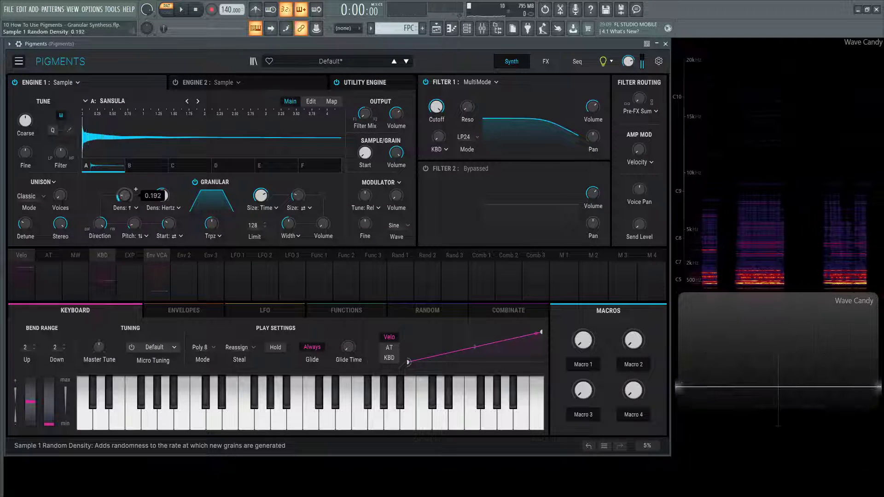
key("h")
key("z")
key("v")
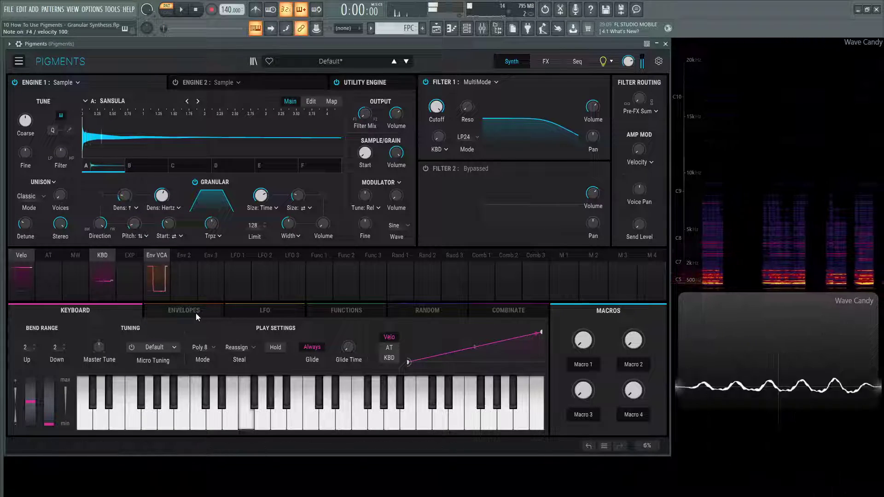
Adjust the Env VCA attack and release to soften the start and end of the notes
left_click(195, 313)
left_click_drag(38, 388, 38, 377)
mouse_move(154, 389)
left_mouse_down()
mouse_move(154, 376)
mouse_move(154, 392)
left_mouse_up()
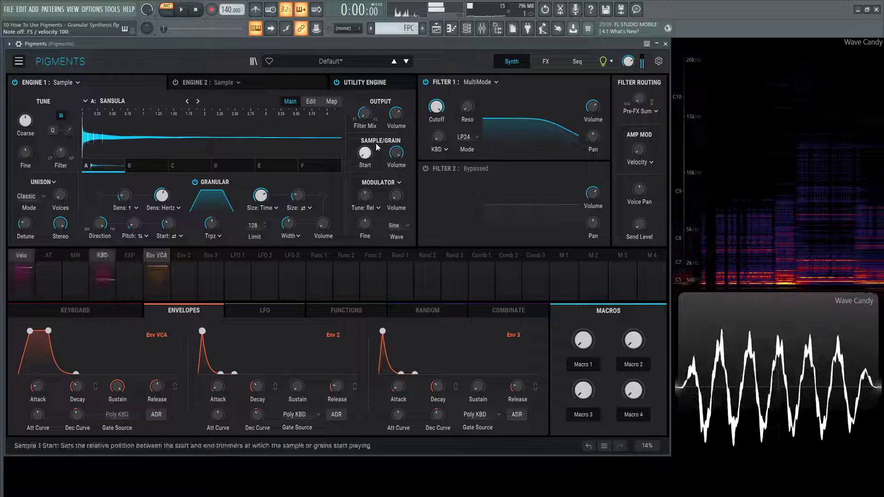
Lower the Filter 1 cutoff to about 1646 Hz and slightly further, and set the grain density to about 69.1 Hz while auditioning chords
left_click_drag(436, 109, 435, 114)
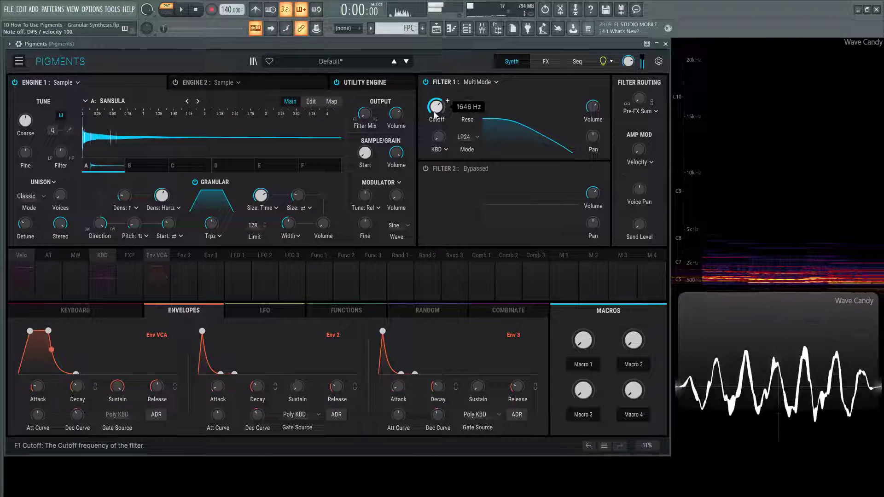
left_click_drag(164, 196, 164, 192)
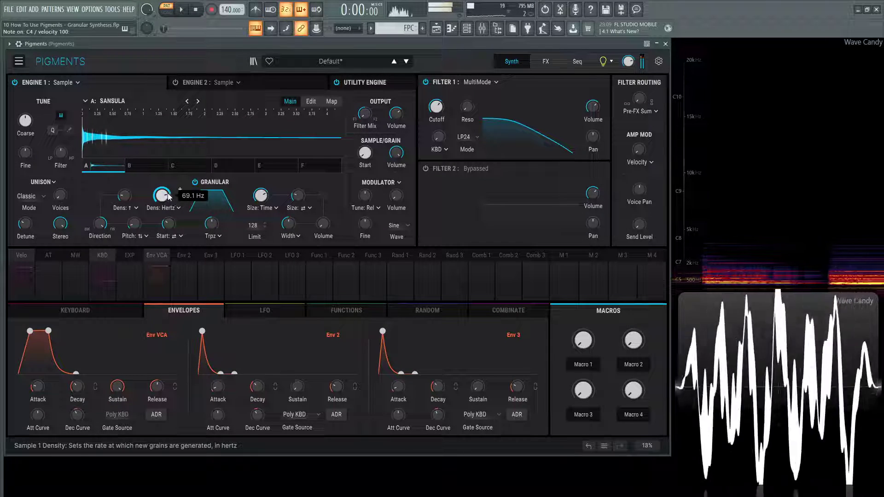
mouse_move(258, 201)
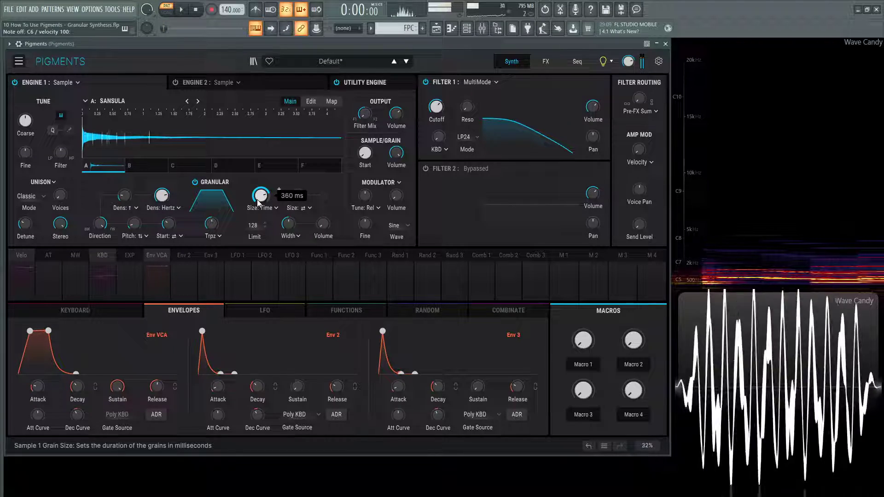
mouse_move(436, 107)
left_mouse_down()
mouse_move(436, 99)
mouse_move(433, 114)
left_mouse_up()
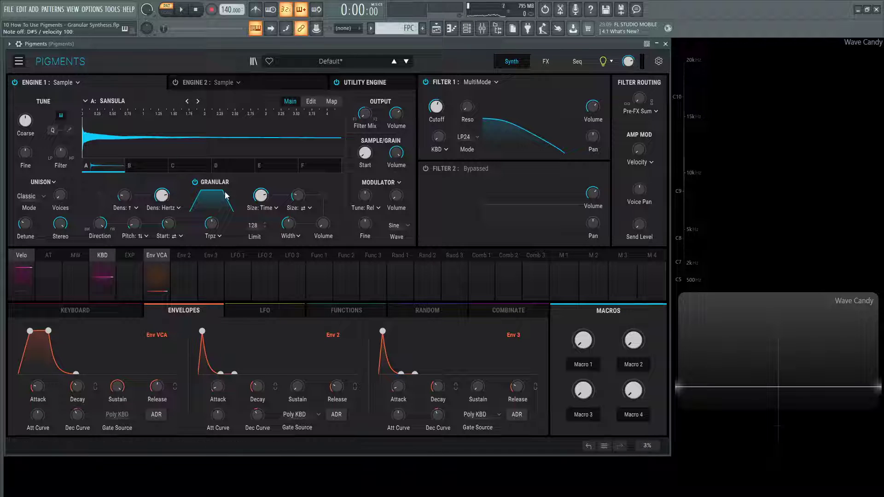
Set the Trapezoid envelope shape to about 0.332 and switch Engine 1's shaper mode to Modulation
left_click_drag(214, 227, 215, 223)
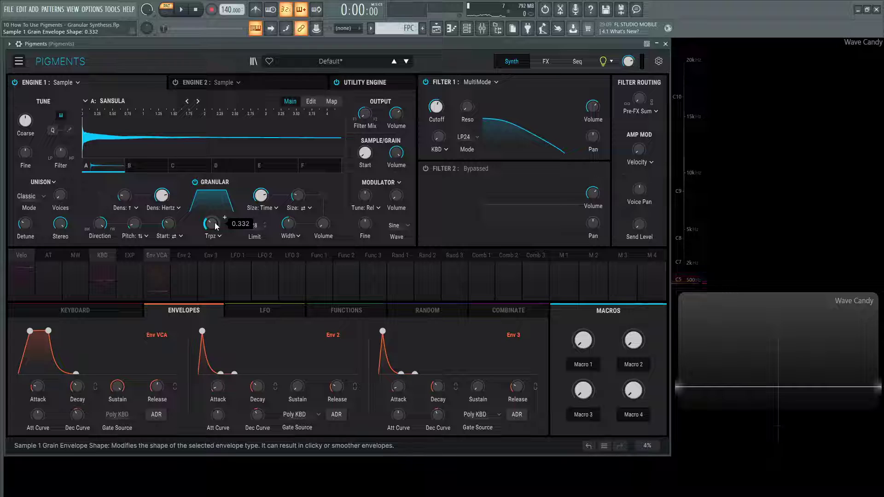
left_click(44, 183)
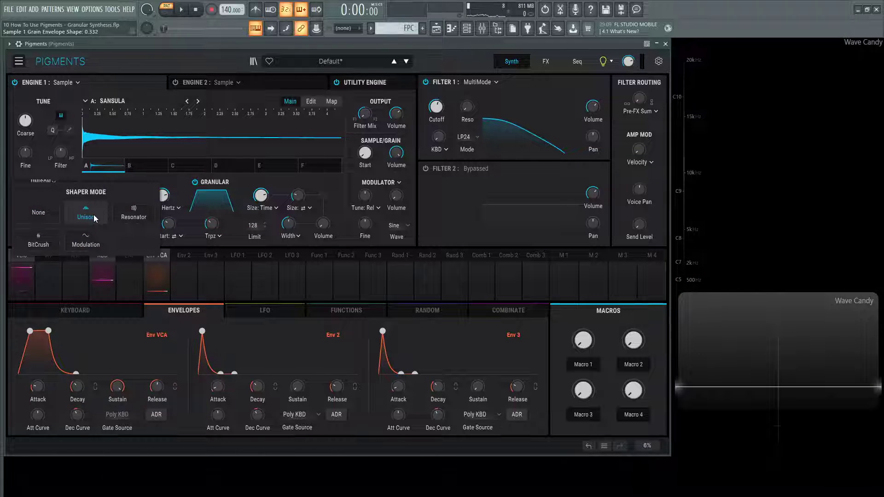
left_click(93, 214)
left_click(45, 181)
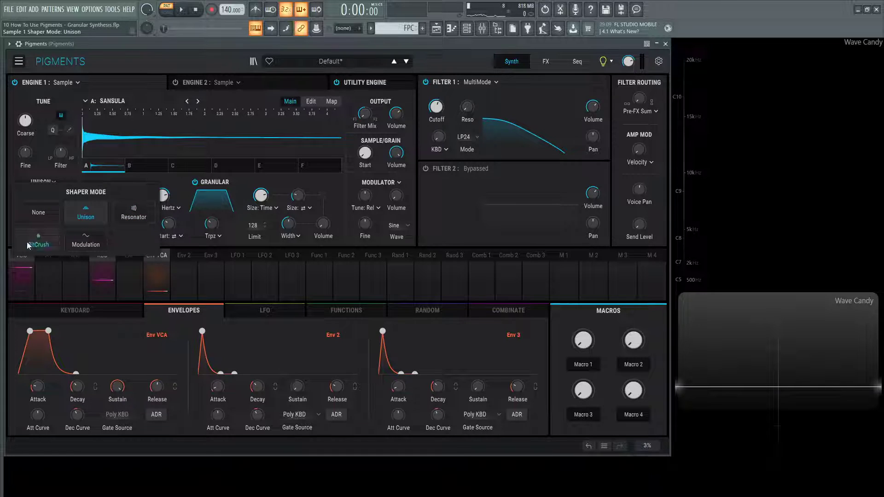
left_click(85, 245)
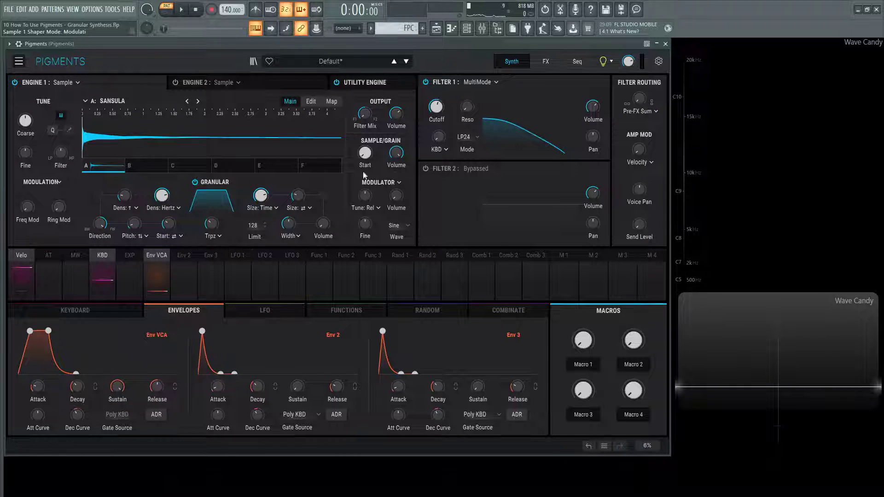